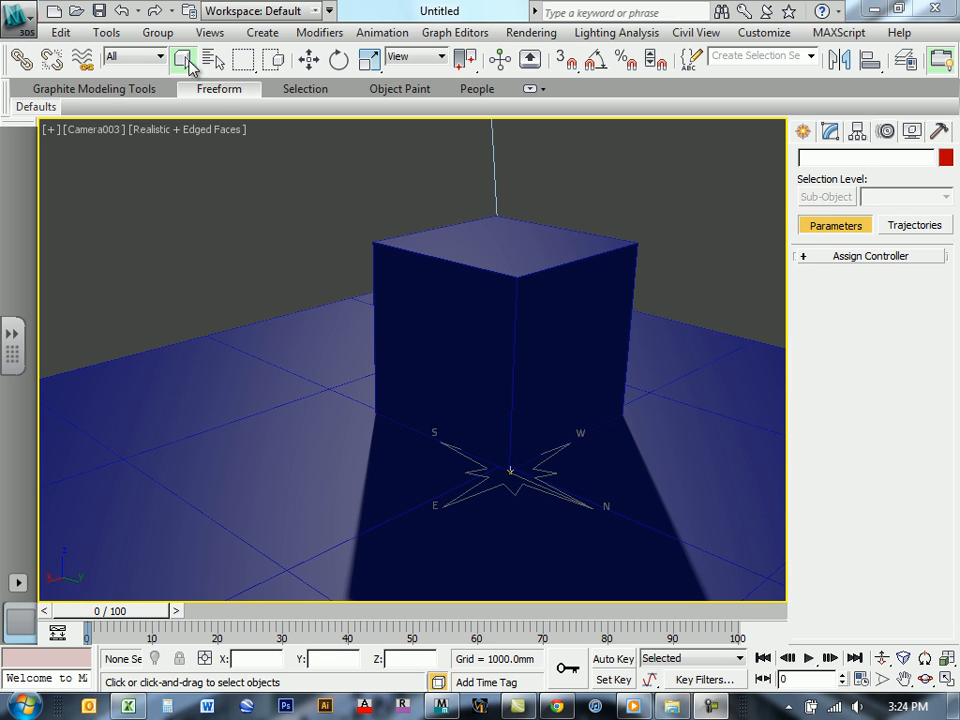
Step: Open the material editor and add a Standard material to the node view
key("m")
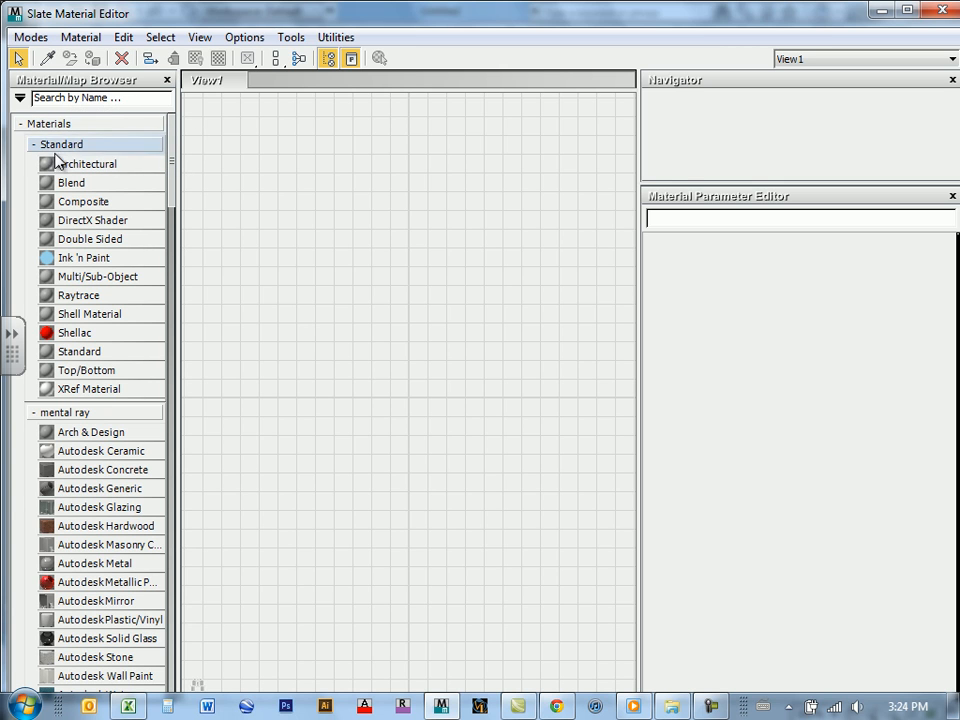
left_click(23, 130)
left_click(23, 130)
left_click(23, 131)
left_click(34, 145)
left_click(33, 145)
left_click(33, 146)
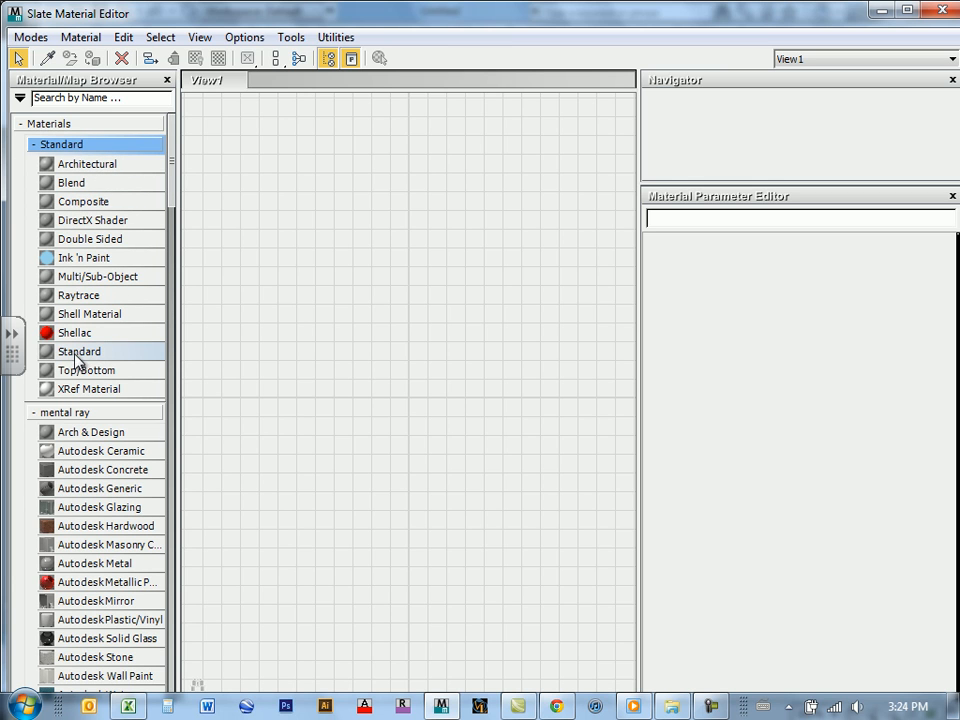
left_click_drag(74, 357, 518, 256)
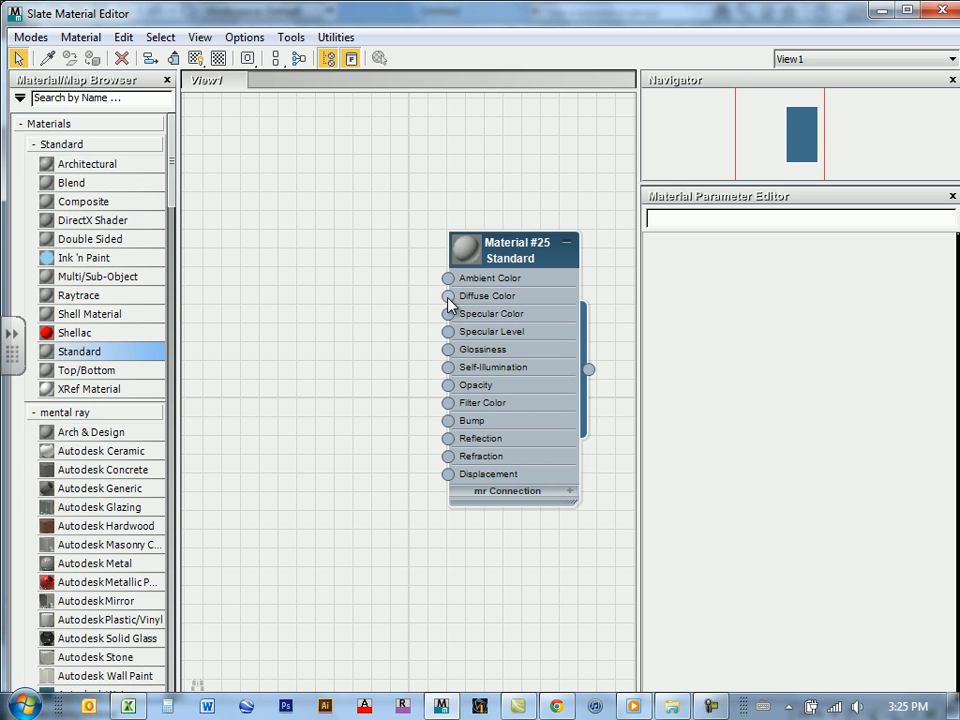
Step: Connect a new Substance map to the Standard material's Diffuse Color input
left_click_drag(447, 296, 242, 352)
mouse_move(280, 366)
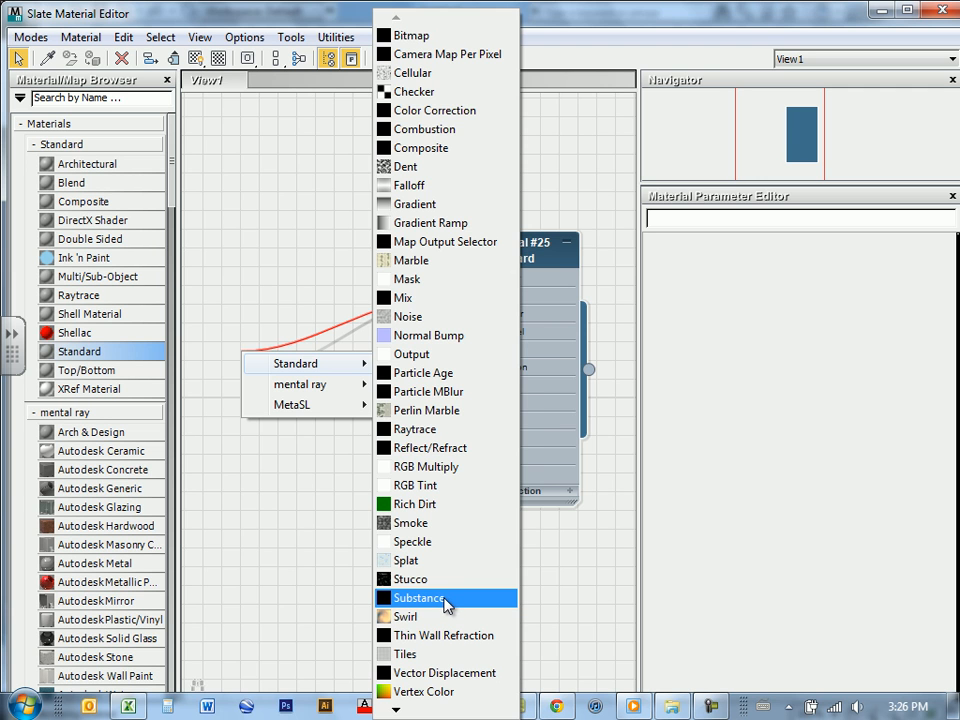
left_click(440, 600)
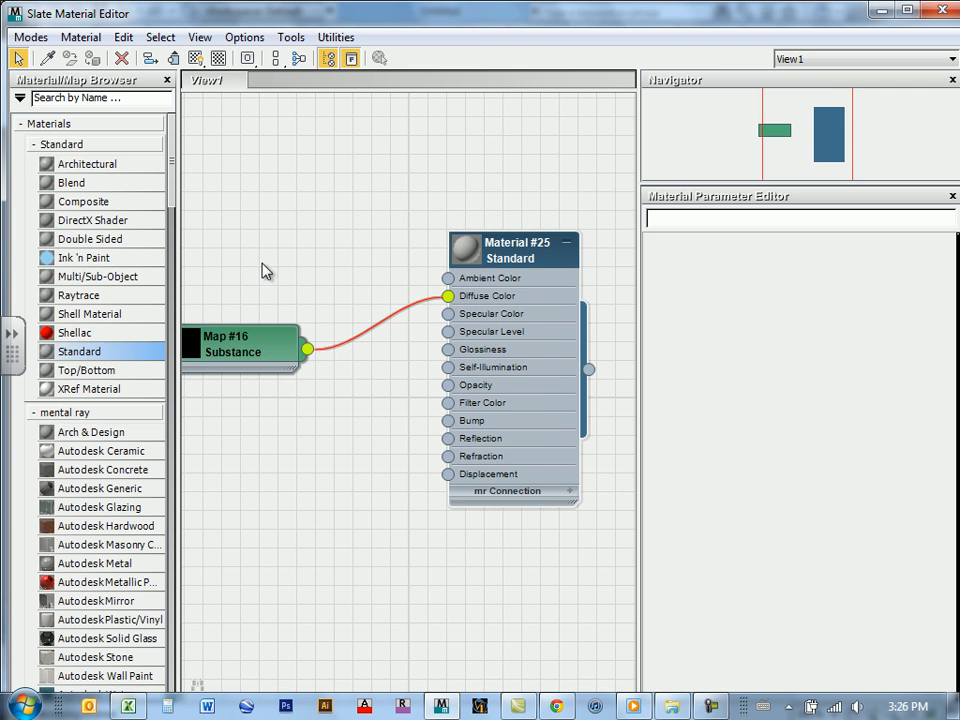
Step: Move the Substance node to a clear area above the material's level and enlarge its preview
middle_click_drag(265, 270, 291, 239)
left_click_drag(278, 325, 282, 161)
double_click(237, 232)
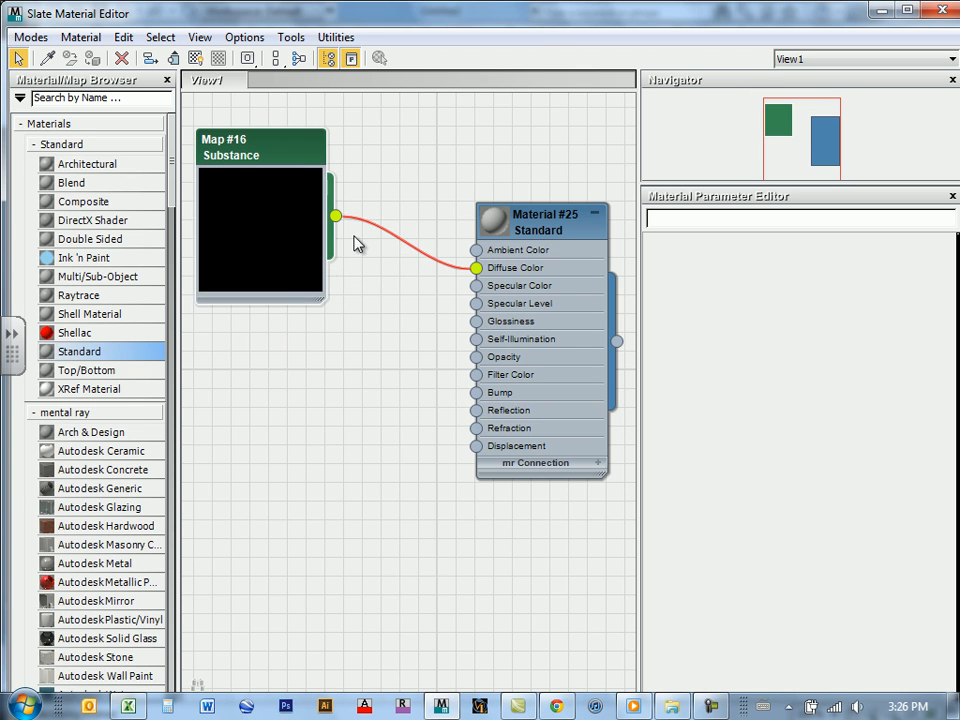
Step: Load BrickWall_02.sbsar from the textures folder into the Substance map
double_click(262, 155)
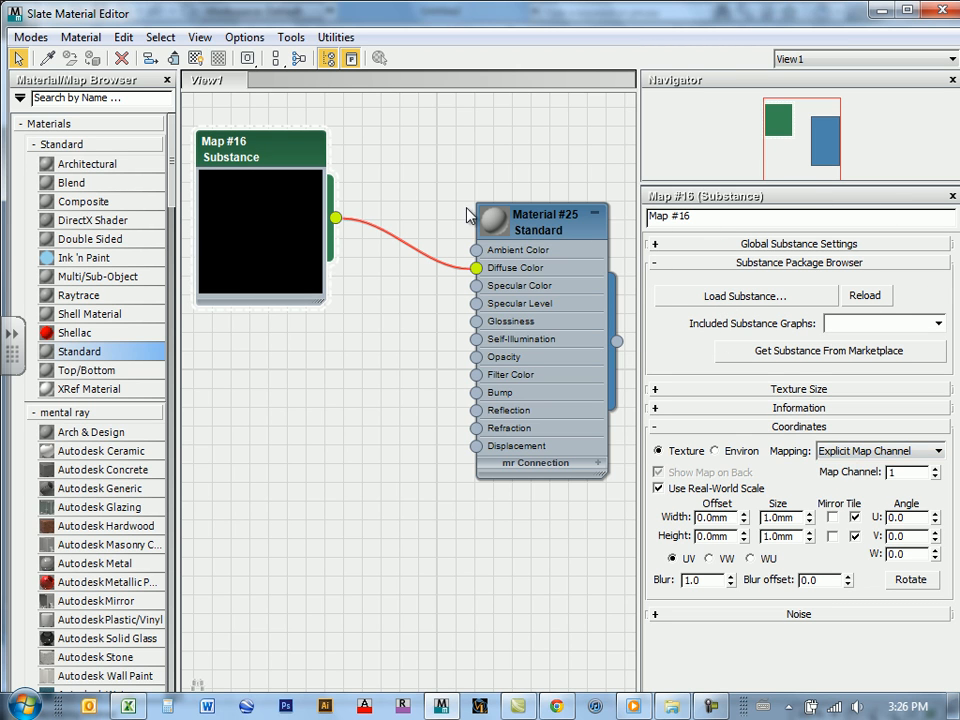
left_click(735, 301)
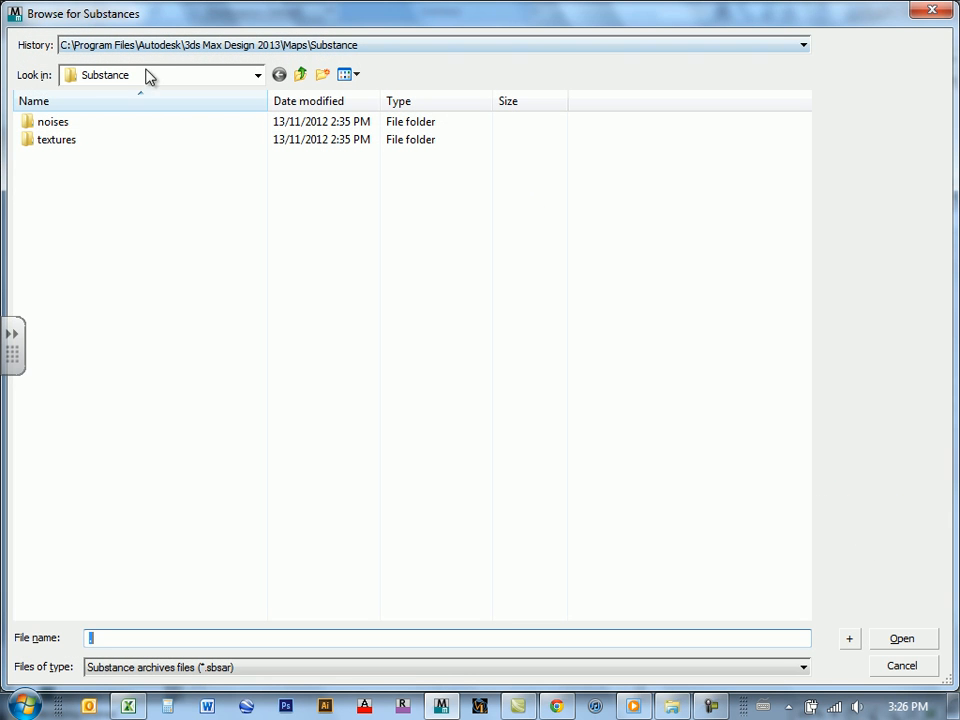
mouse_move(49, 147)
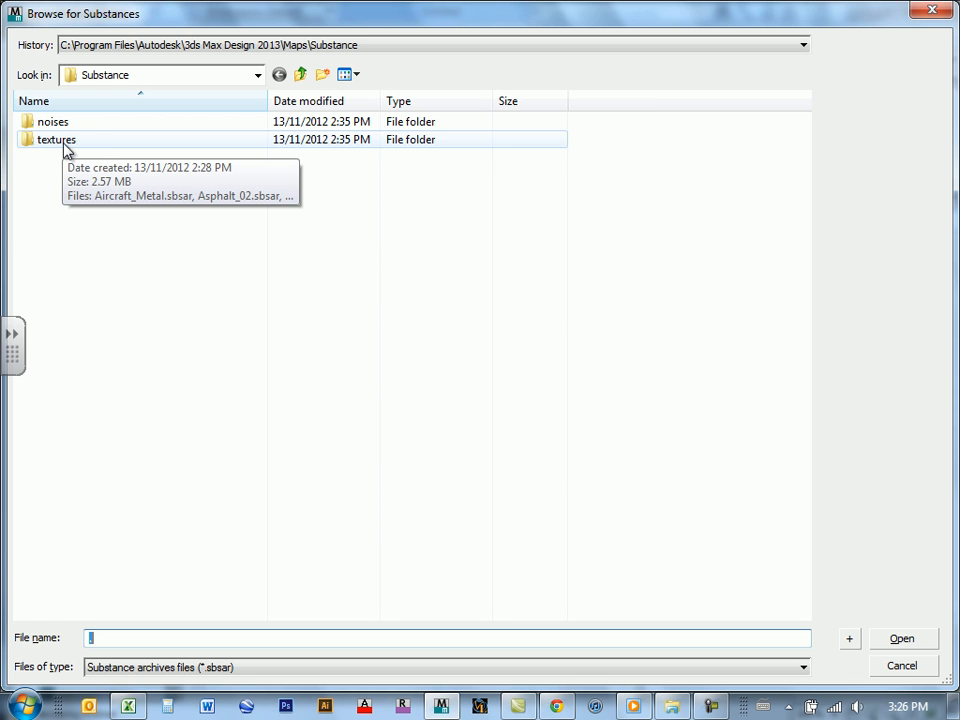
double_click(66, 145)
left_click_drag(808, 157, 814, 122)
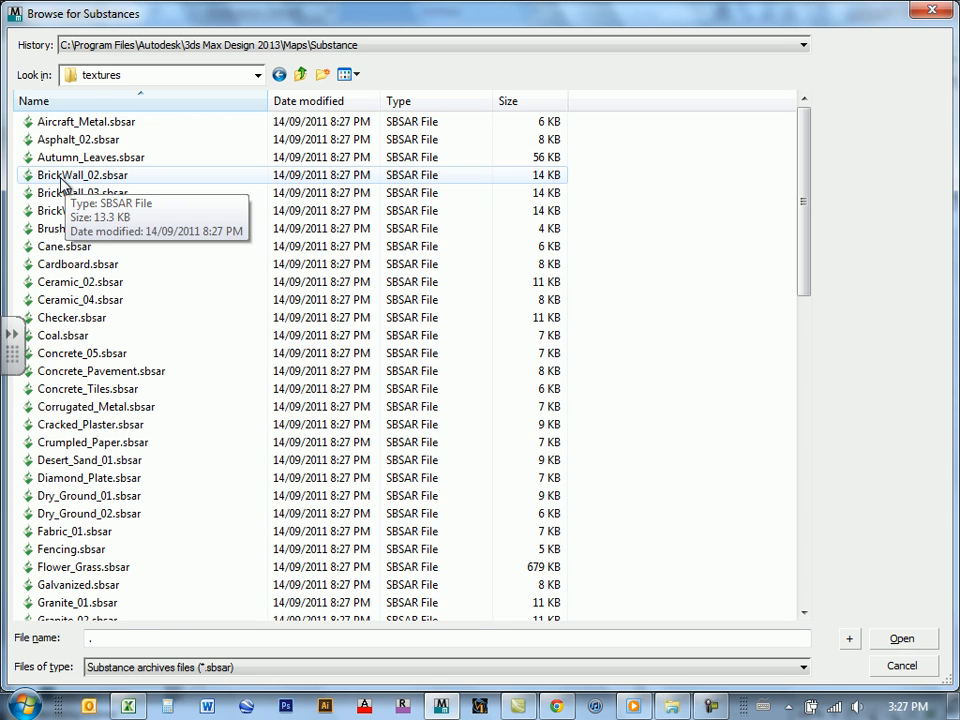
left_click(62, 180)
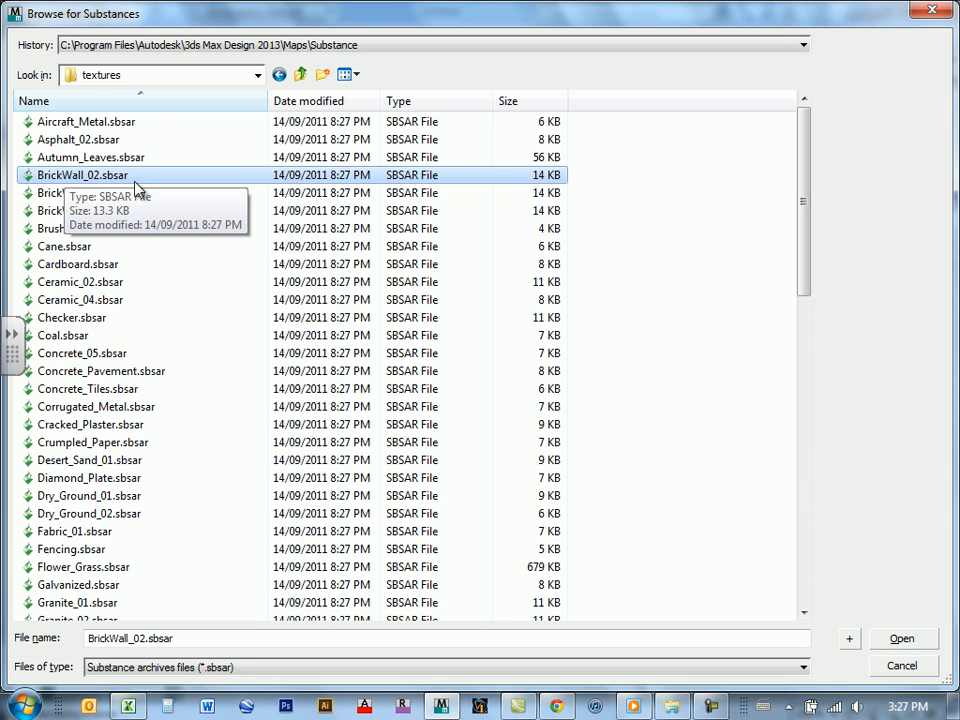
left_click(910, 642)
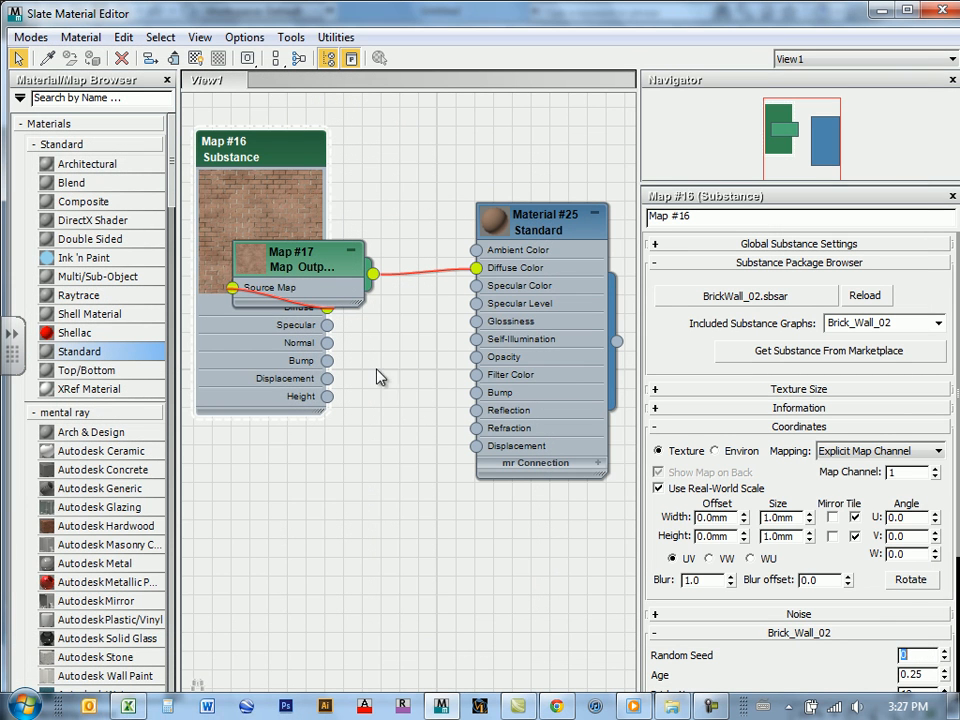
Step: Spread out the nodes so the map output node sits between the Substance node and the Standard material
left_click_drag(290, 258, 402, 125)
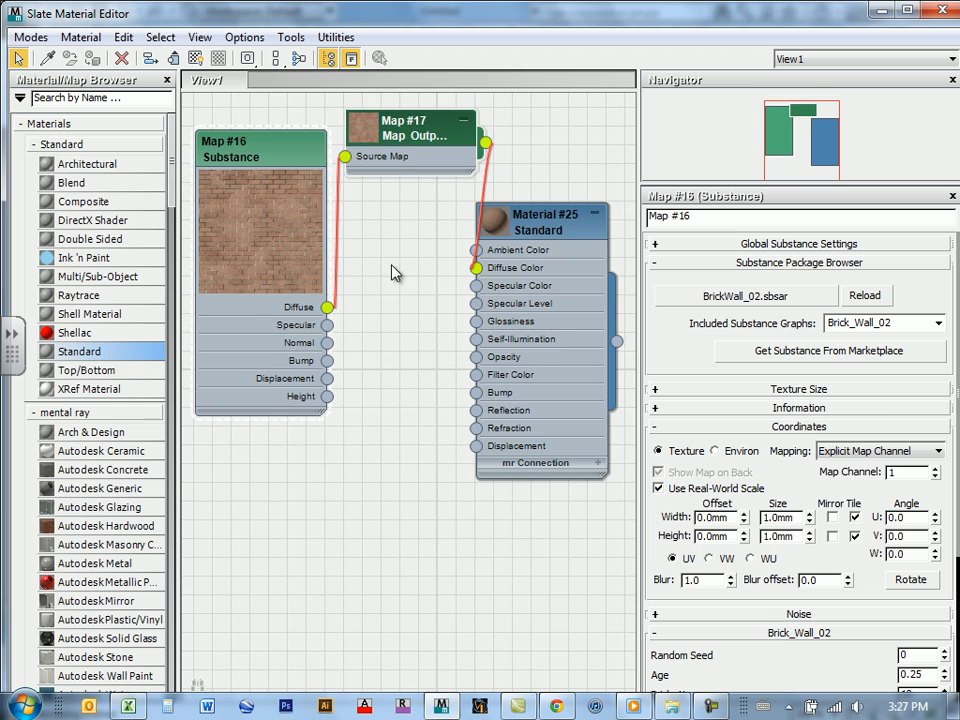
middle_click_drag(396, 208, 491, 429)
left_click_drag(345, 250, 259, 272)
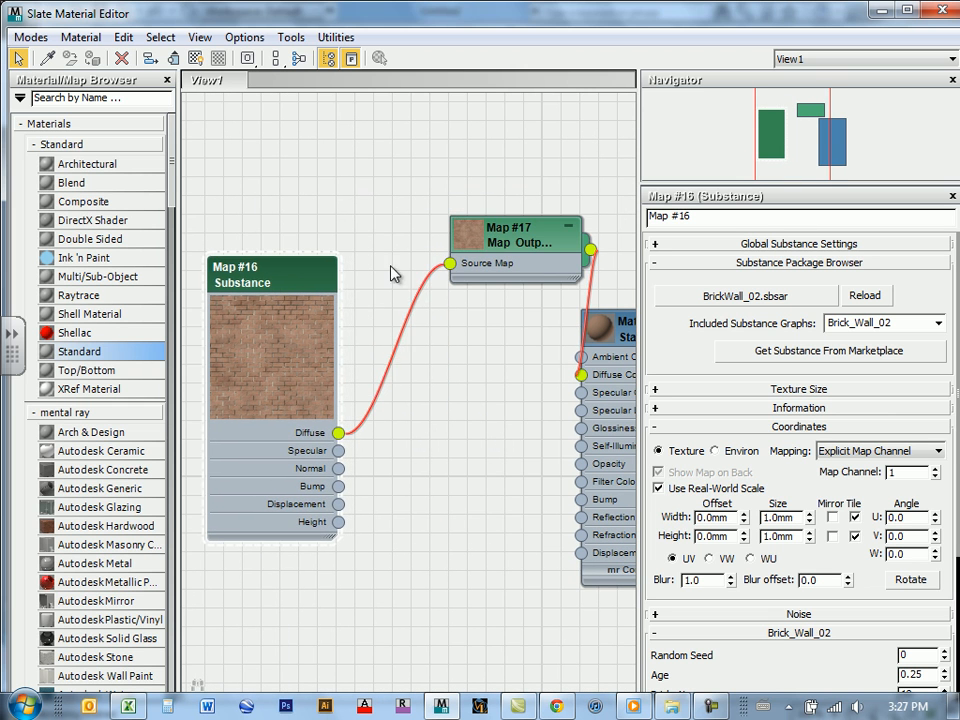
left_click_drag(513, 243, 438, 276)
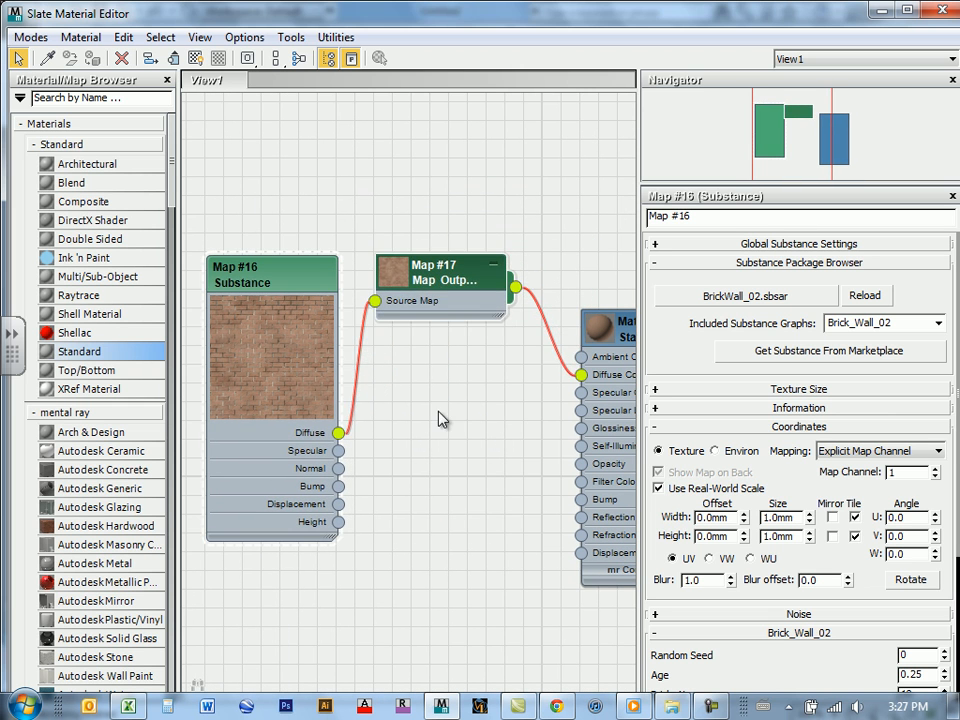
Step: Set the Age of the brick wall substance to 0.06
middle_click_drag(439, 413, 465, 335)
scroll(277, 280, "up", 5)
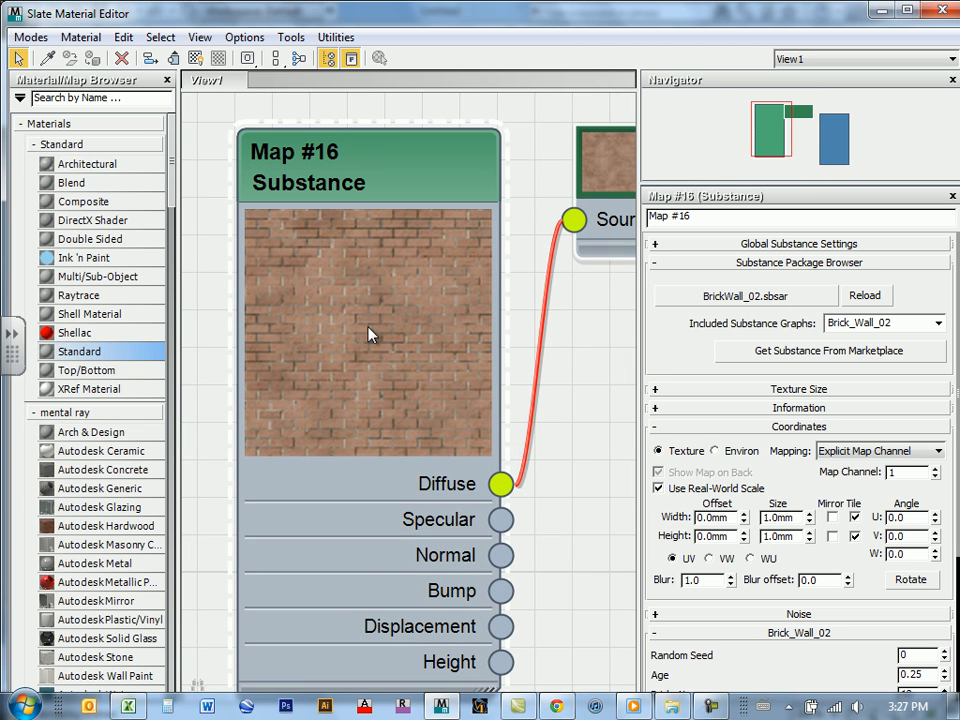
scroll(380, 345, "down", 2)
middle_click_drag(386, 347, 476, 377)
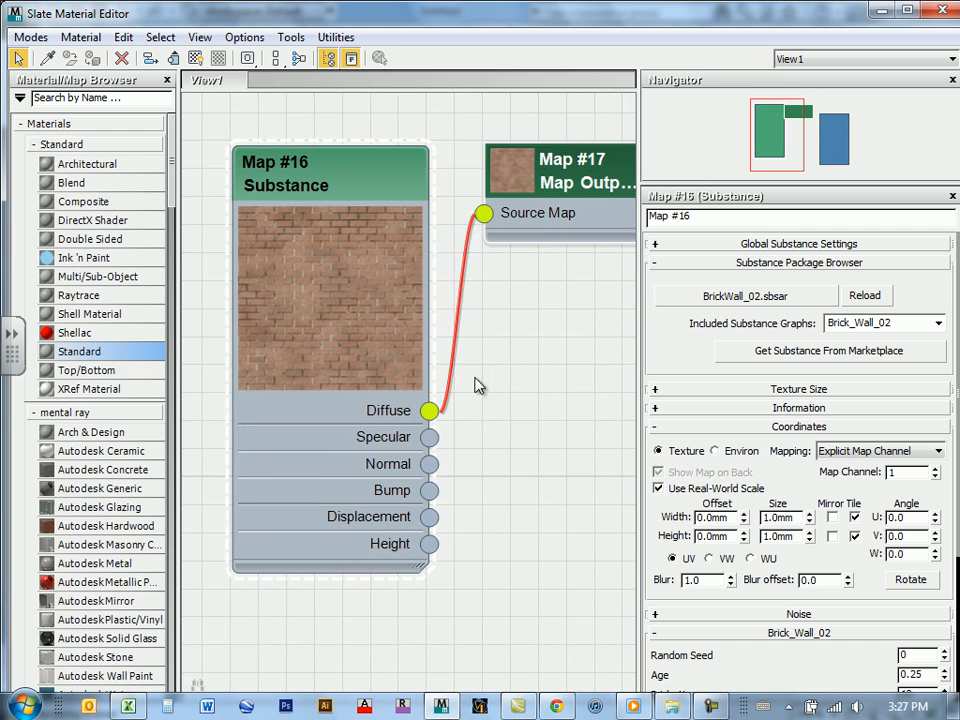
left_click(321, 183)
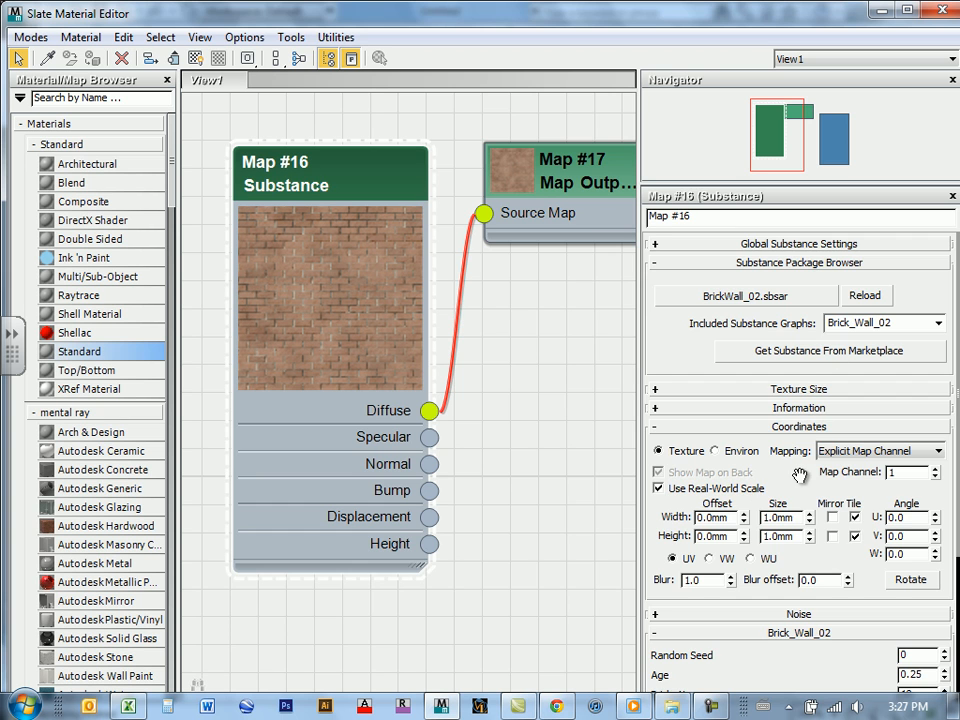
scroll(810, 575, "down", 5)
scroll(820, 581, "down", 1)
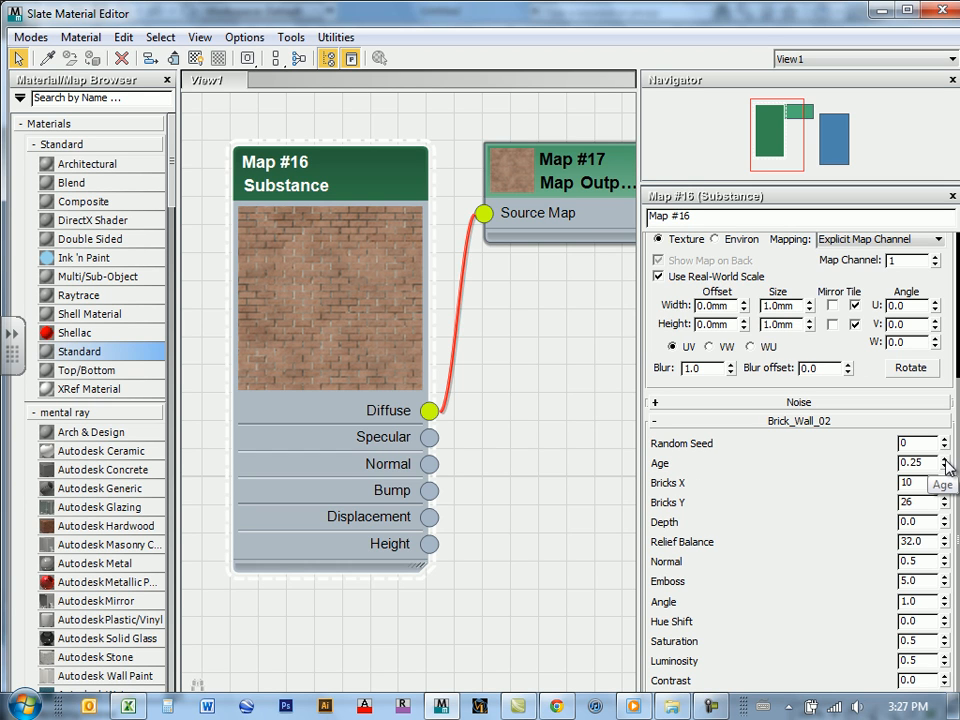
left_click_drag(946, 466, 950, 502)
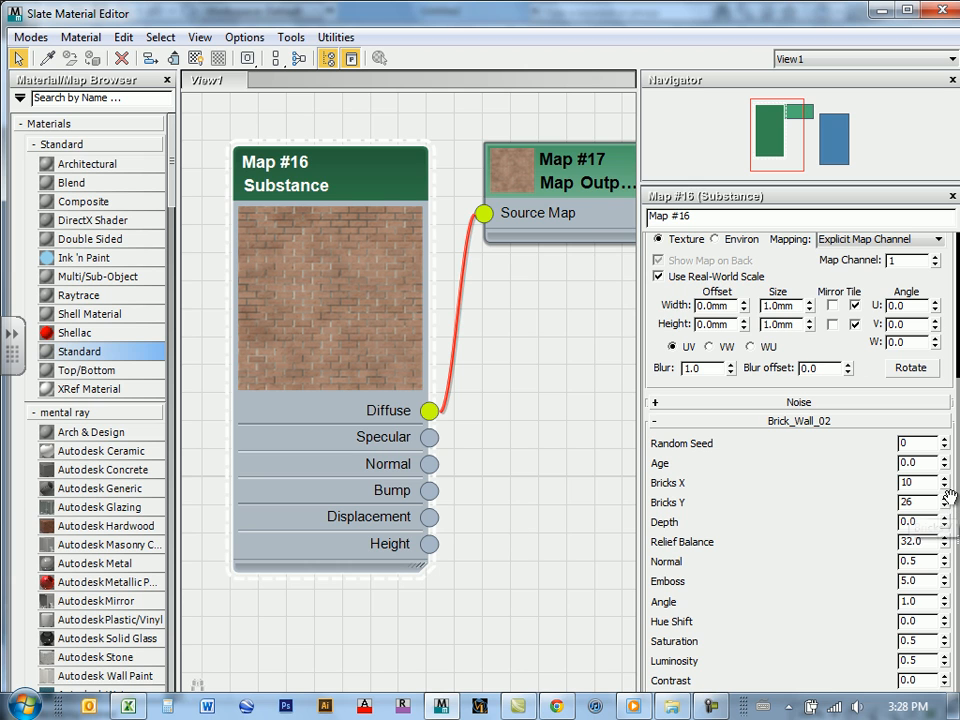
mouse_move(944, 470)
left_mouse_down()
mouse_move(952, 292)
mouse_move(936, 460)
mouse_move(941, 452)
left_mouse_up()
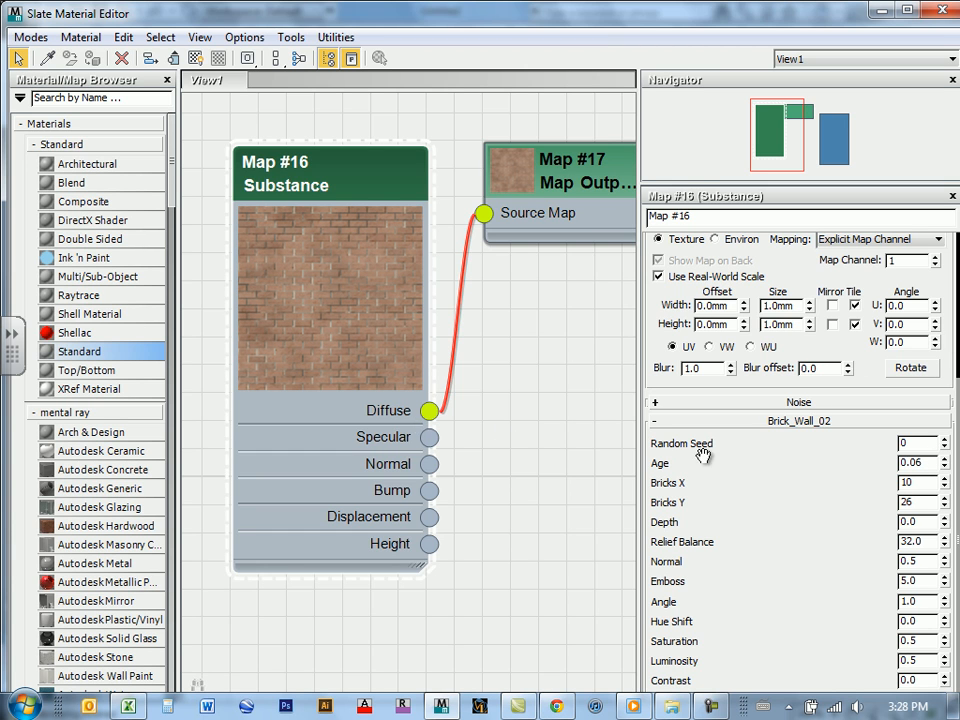
Step: Set the brick wall substance to 11 for Bricks X and 20 for Bricks Y
left_click(944, 479)
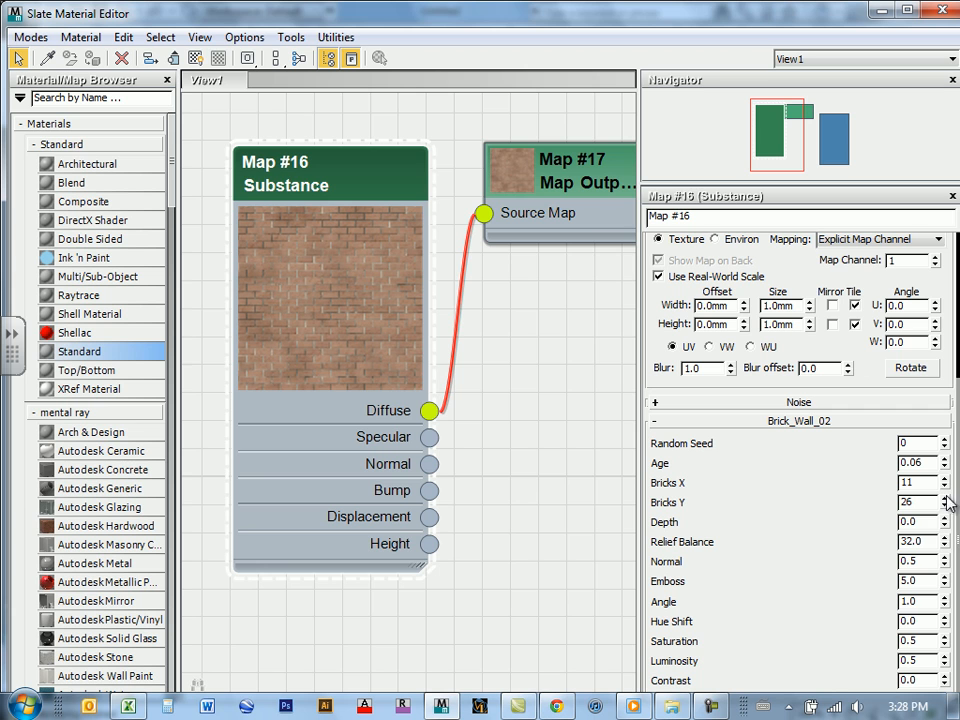
left_click(944, 507)
left_click(944, 507)
left_click(944, 507)
left_click(944, 507)
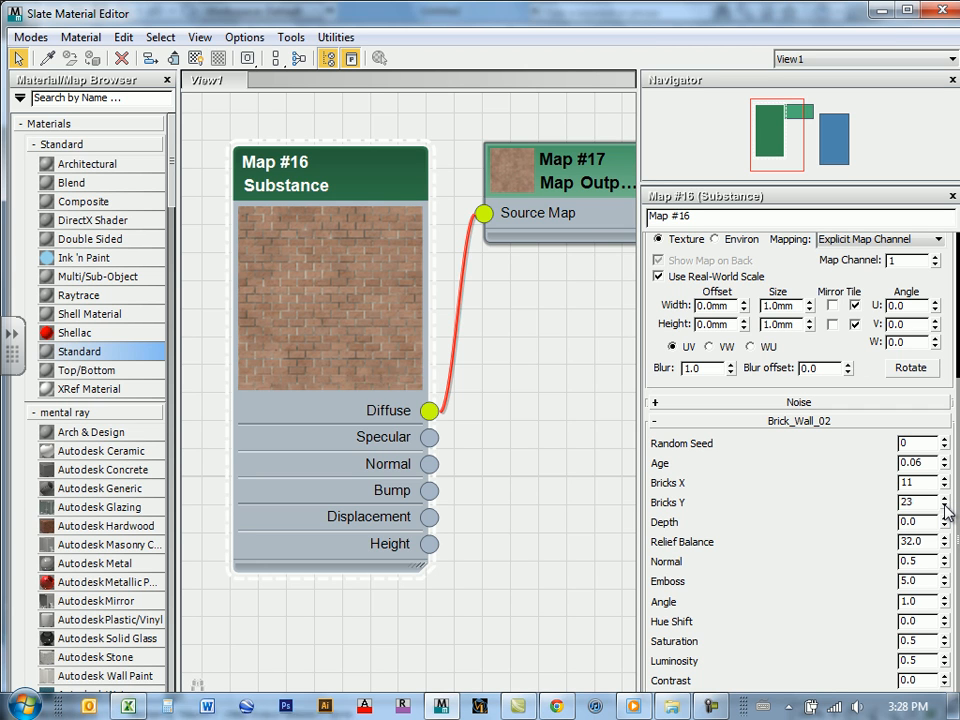
left_click(944, 507)
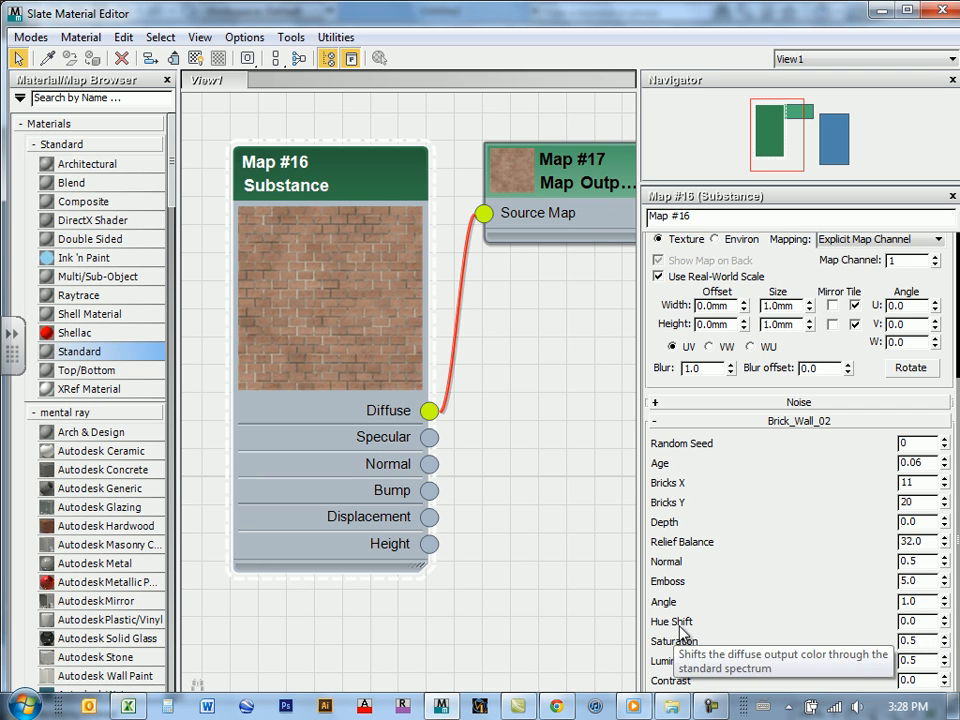
Step: Try out the brick texture's Hue Shift and set its Saturation to 0.59
left_click_drag(947, 622, 941, 647)
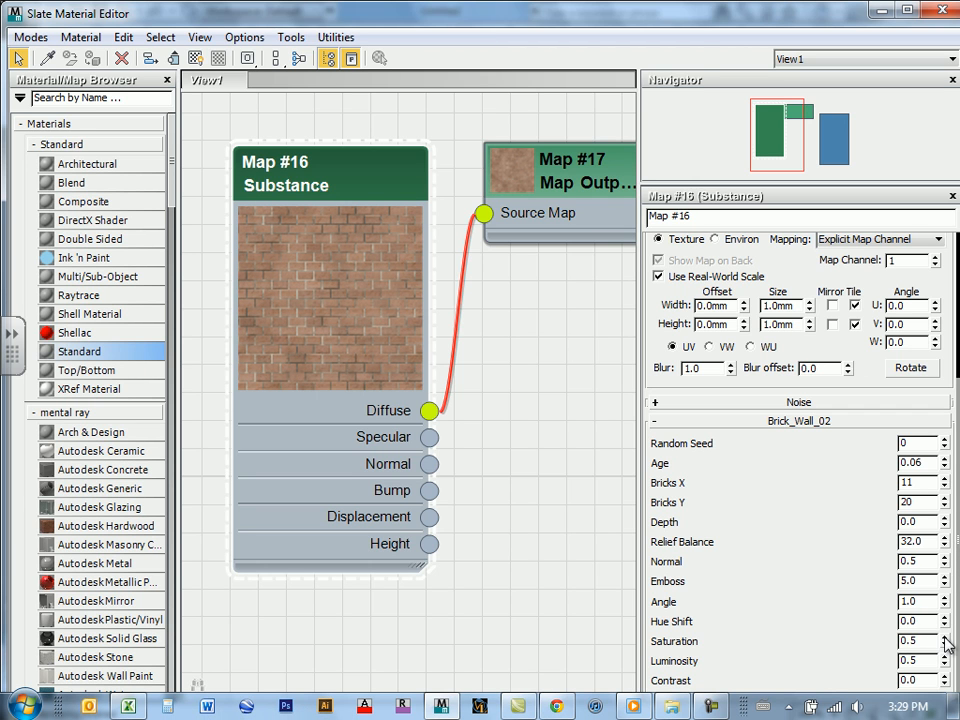
left_click(945, 638)
left_click_drag(946, 645, 946, 637)
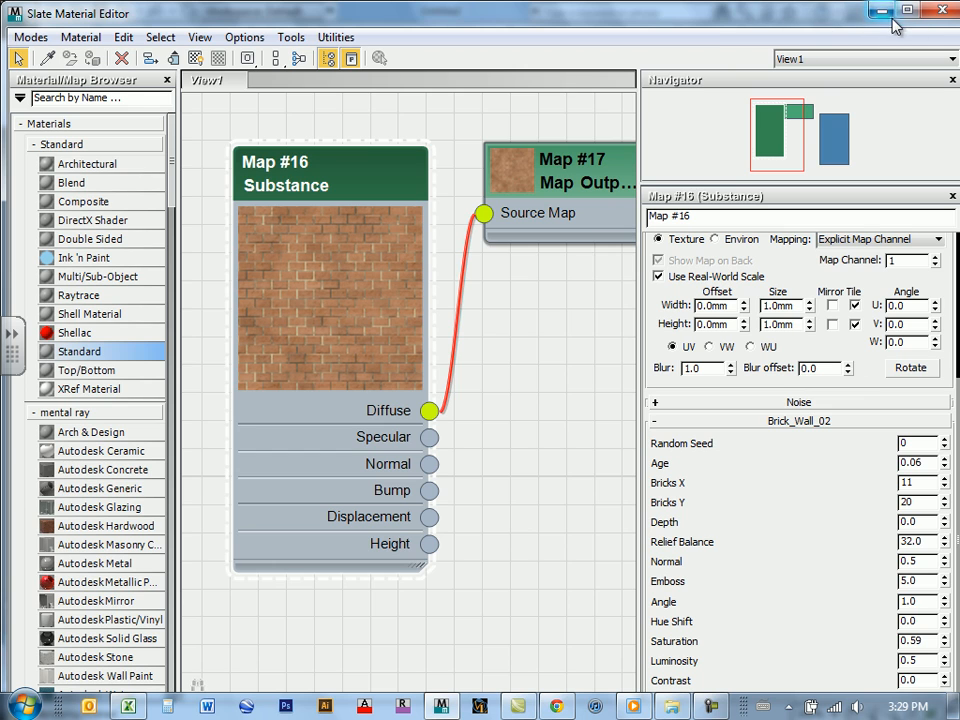
Step: Close the material editor and add a UVW Map modifier to the box in the scene
left_click_drag(833, 25, 673, 146)
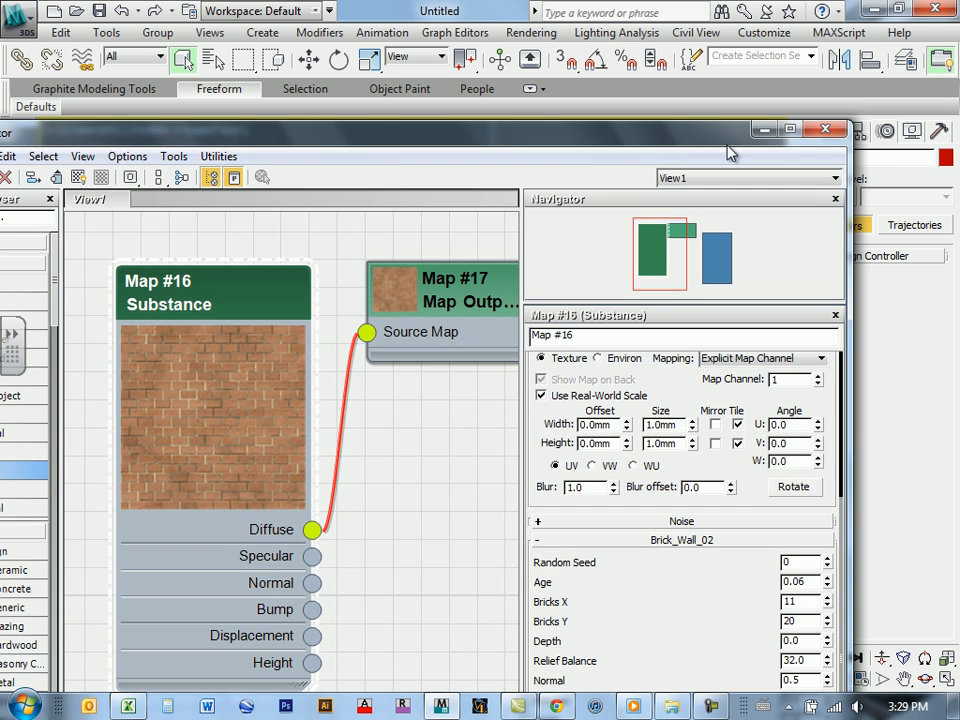
left_click(820, 131)
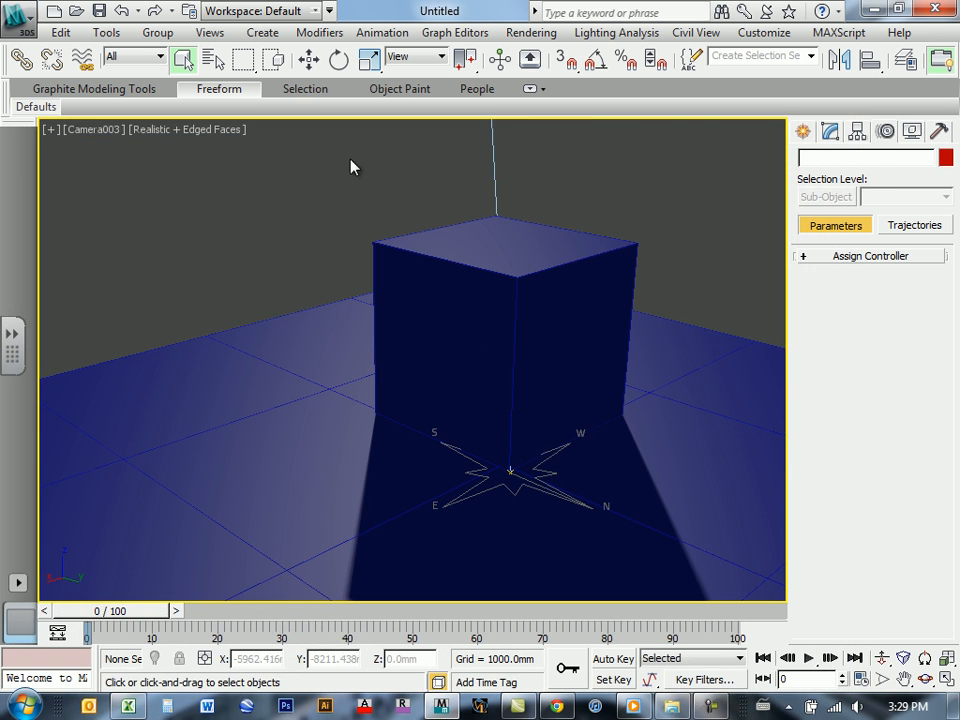
left_click(579, 260)
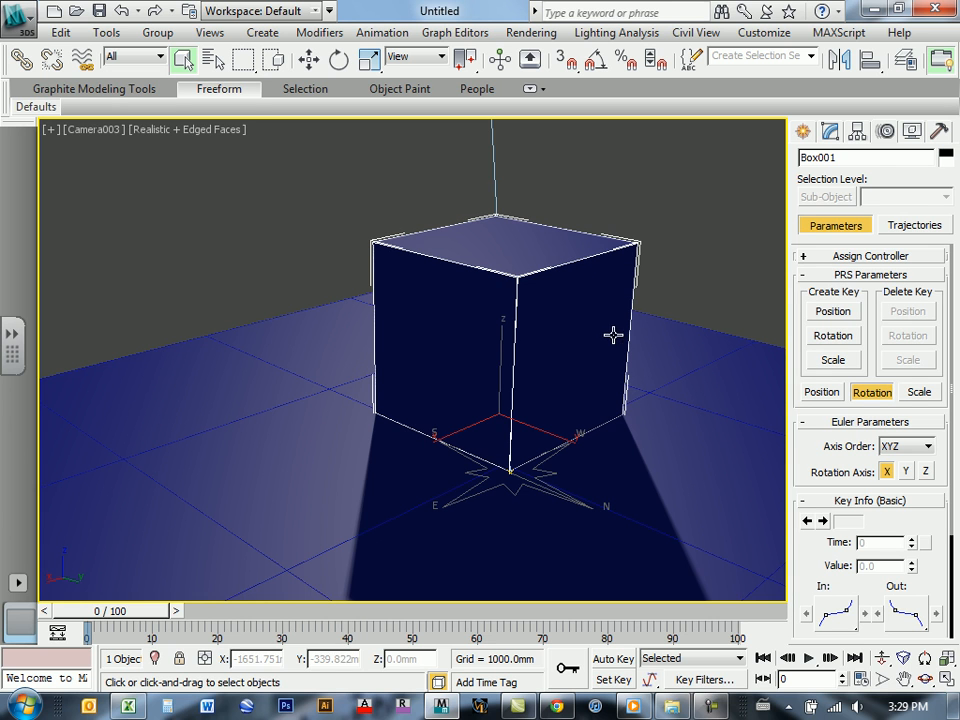
left_click(831, 140)
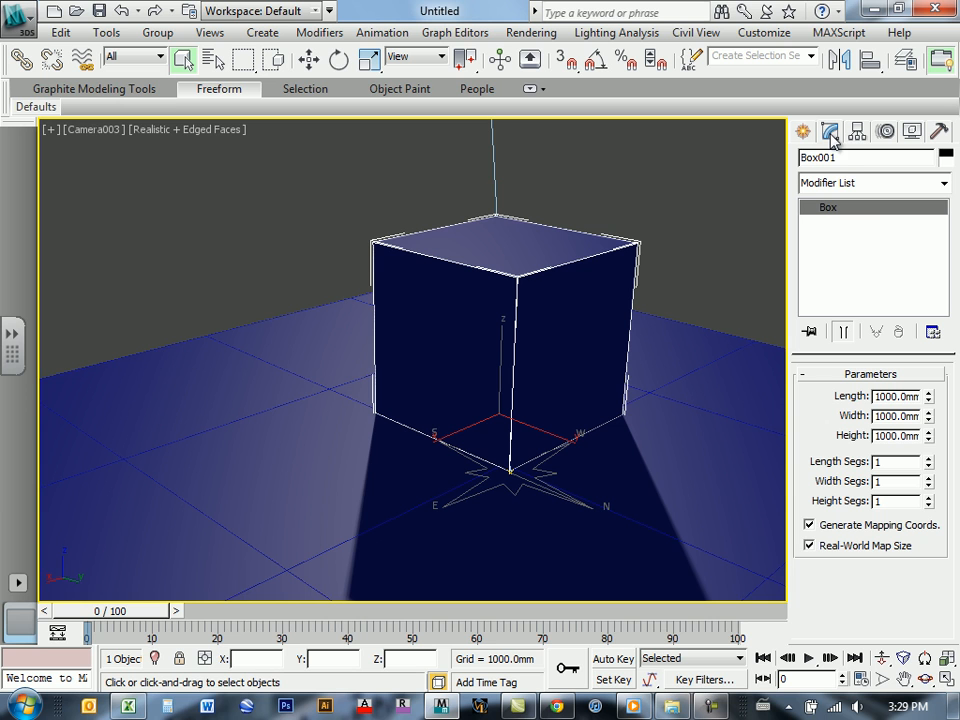
left_click(944, 185)
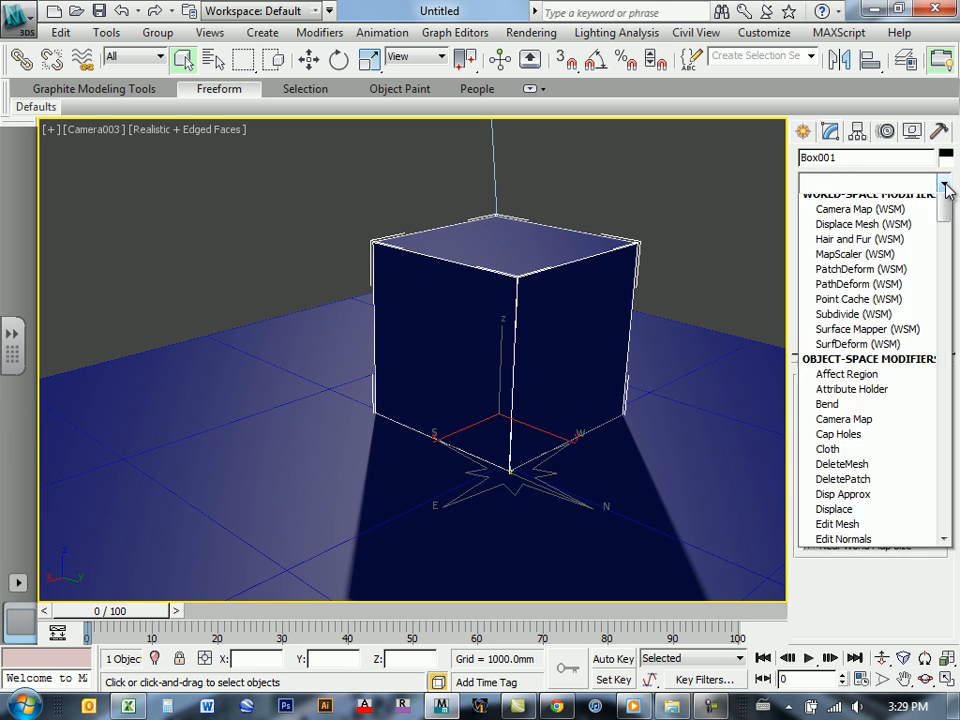
left_click_drag(946, 243, 946, 553)
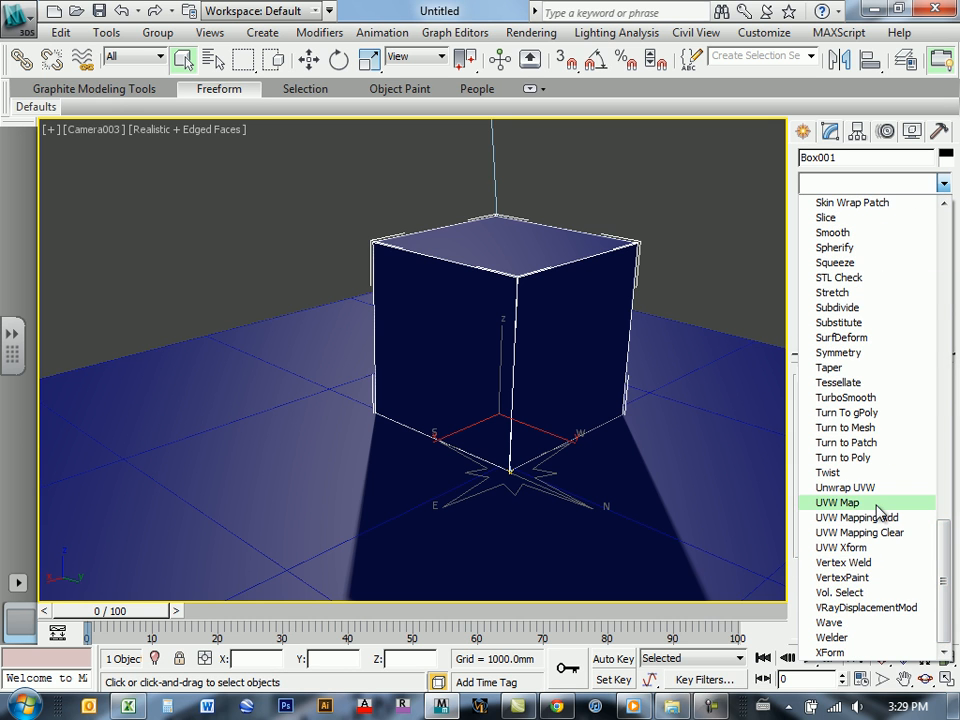
left_click(841, 503)
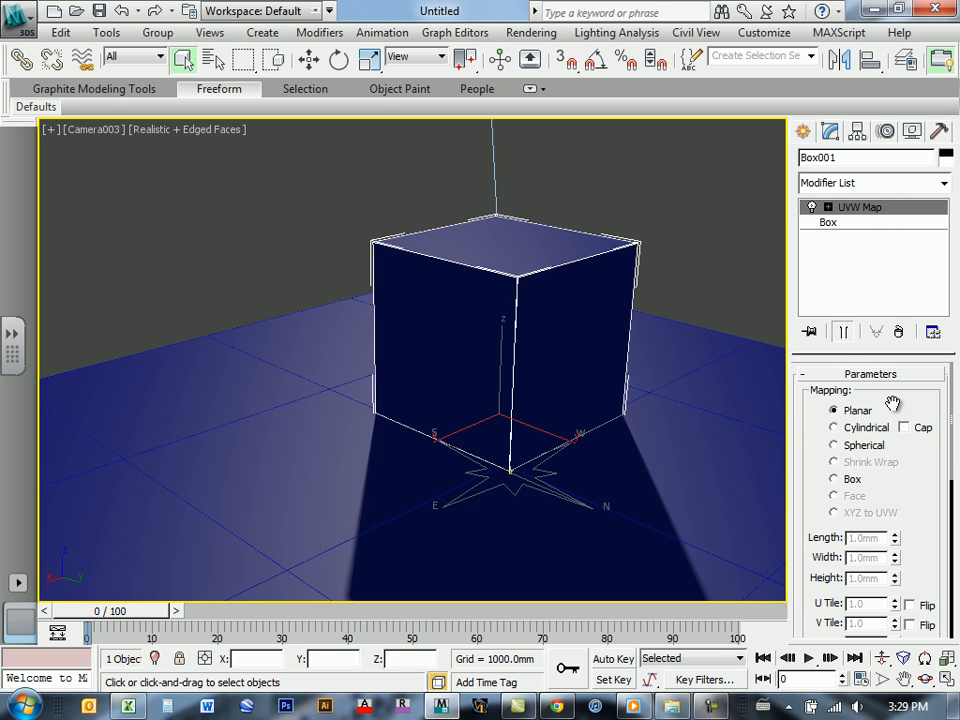
Step: Set the UVW Map modifier to Box mapping and turn off Real-World Map Size
mouse_move(913, 477)
left_mouse_down()
mouse_move(915, 446)
mouse_move(912, 490)
left_mouse_up()
left_click_drag(921, 529, 917, 427)
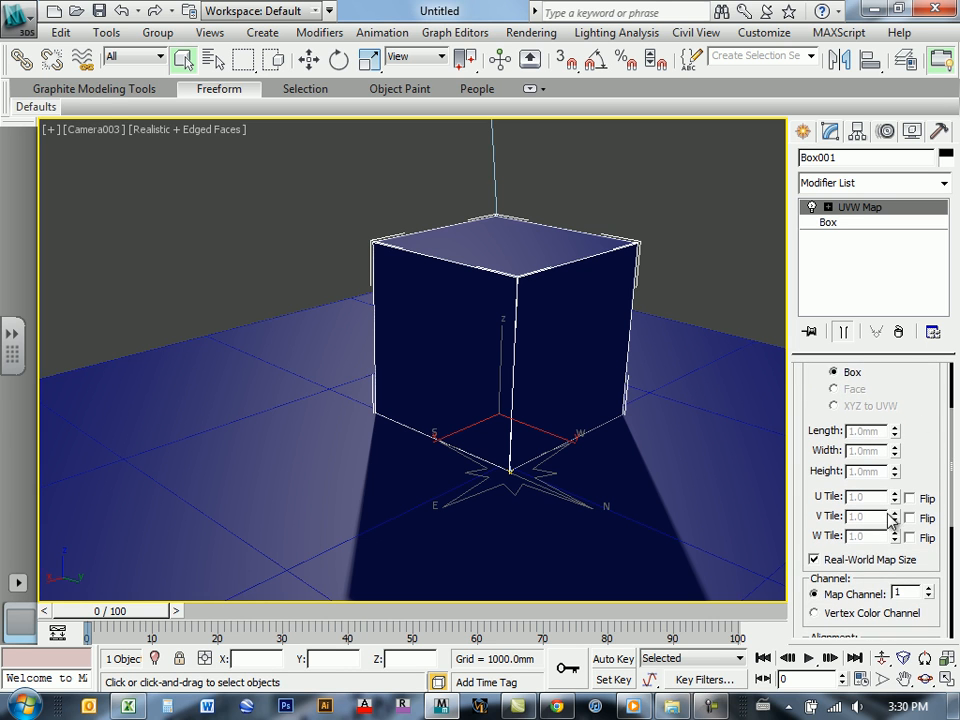
left_click(814, 561)
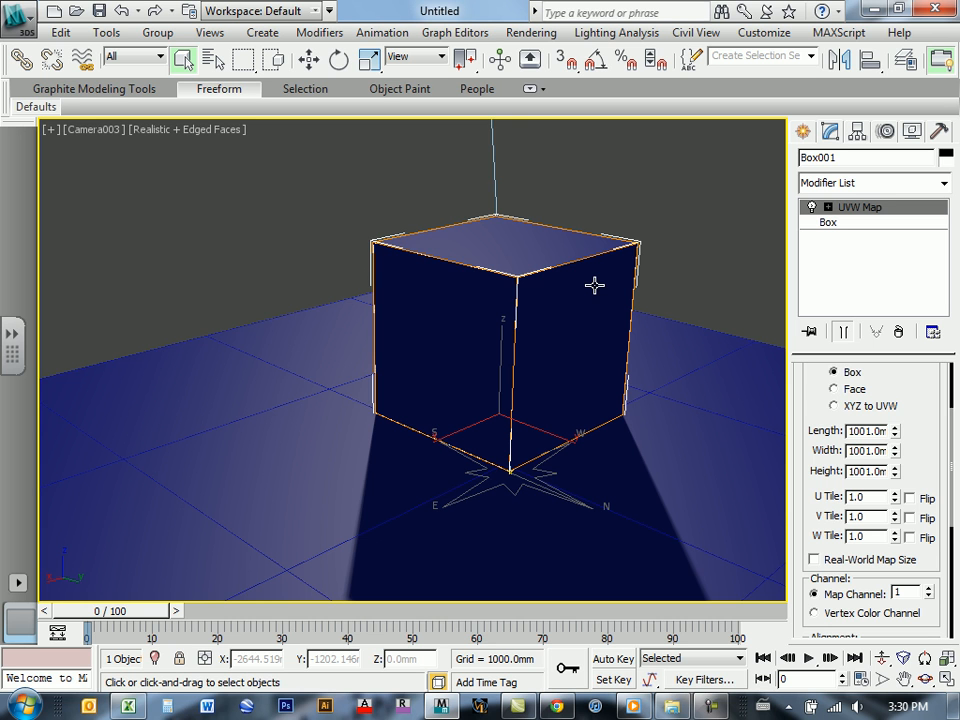
Step: Switch the camera viewport to an orthographic view and deselect the box
middle_click_drag(240, 283, 594, 353)
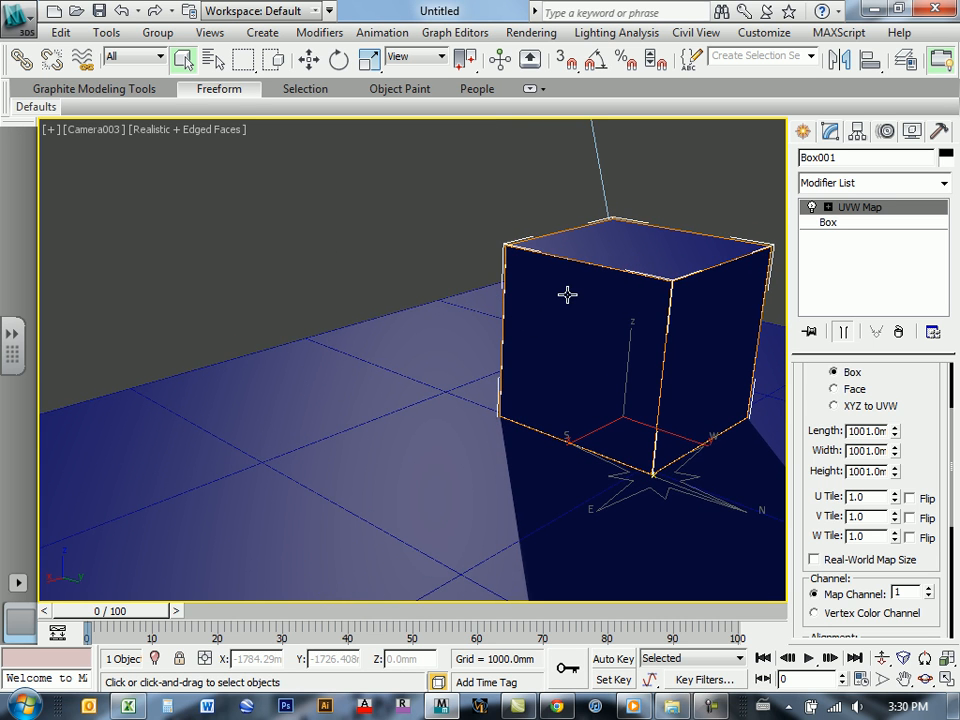
middle_click_drag(493, 377, 748, 399)
key("u")
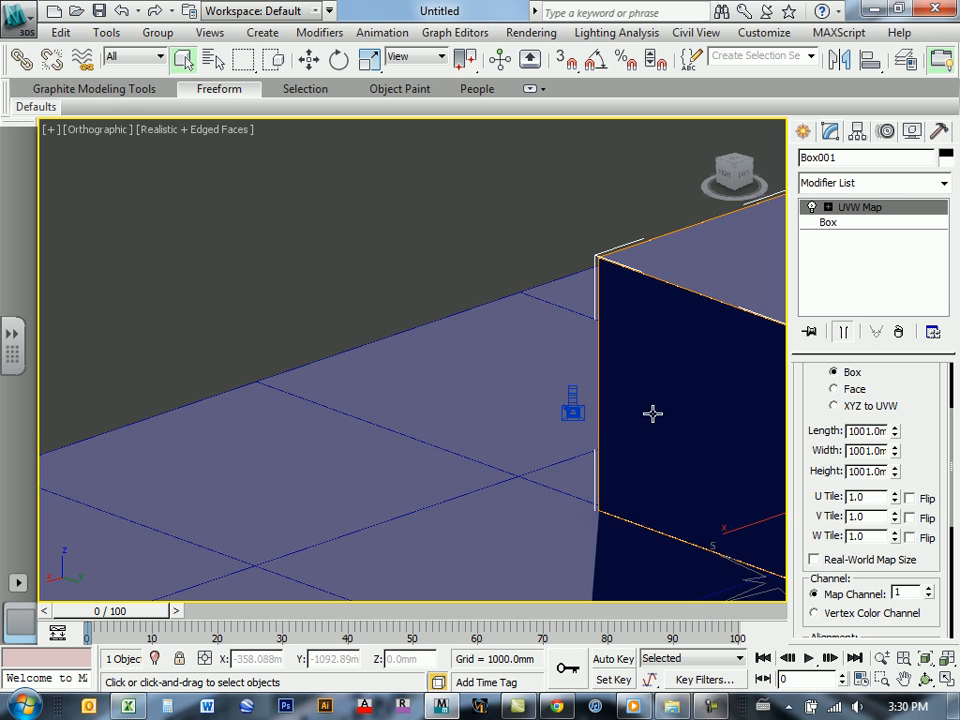
middle_click_drag(651, 395, 726, 390)
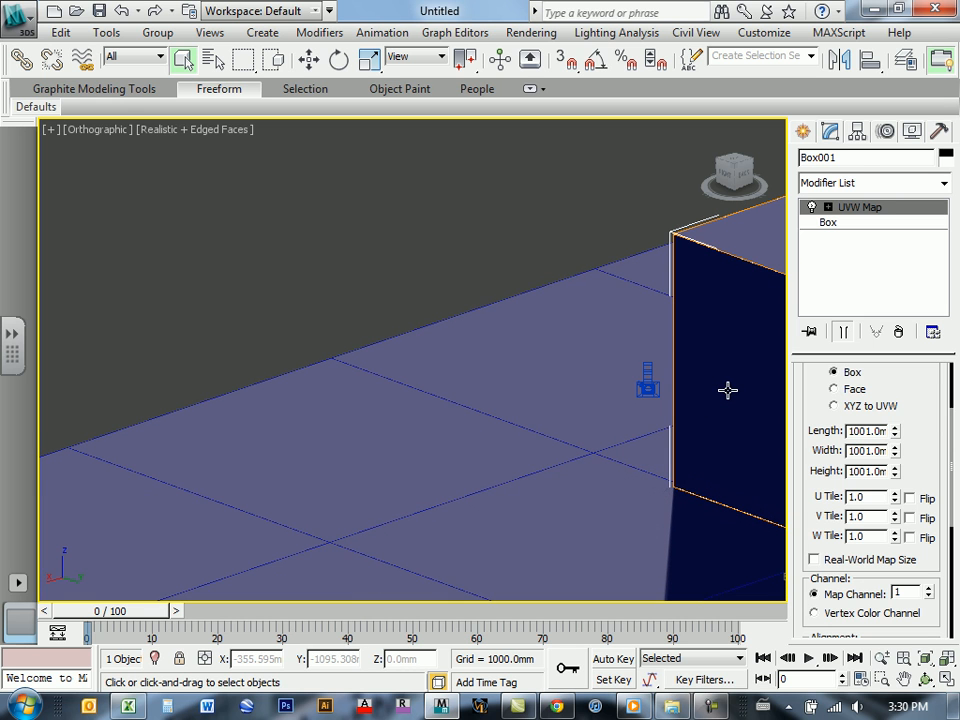
left_click(388, 222)
Step: Reopen the material editor and assign the Standard material, Material #25, to the box in the scene
key("m")
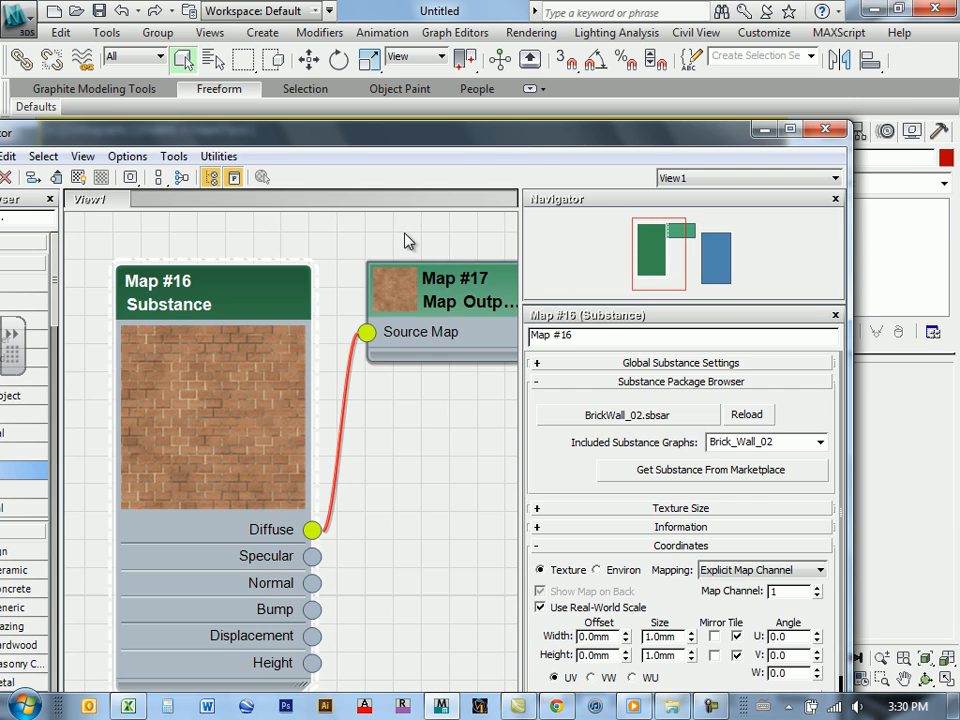
left_click_drag(706, 131, 687, 117)
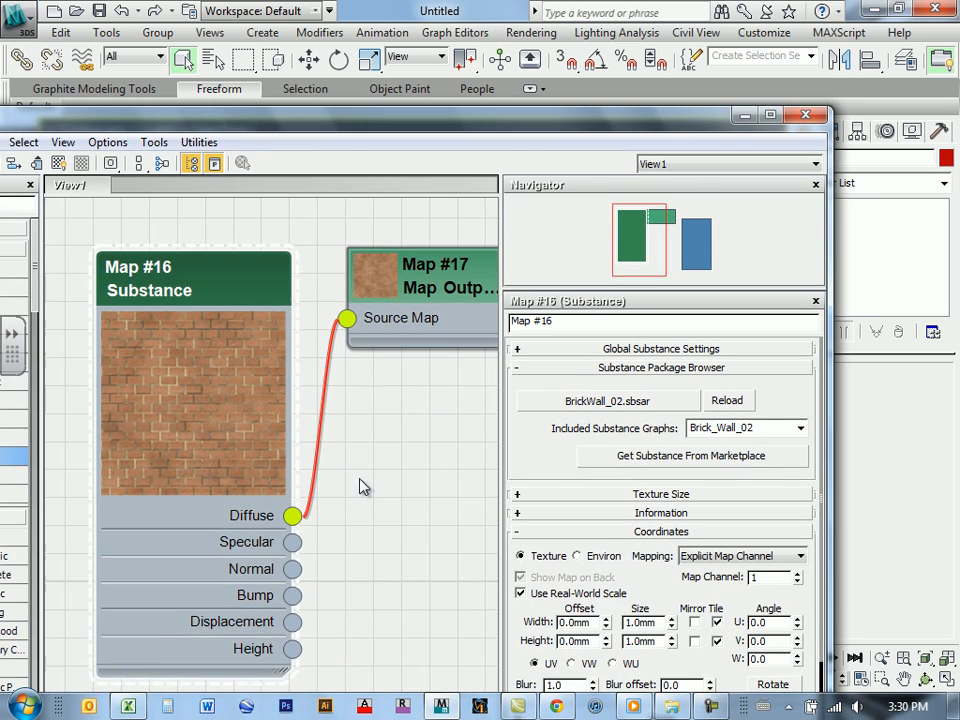
scroll(388, 392, "down", 6)
middle_click_drag(388, 392, 289, 336)
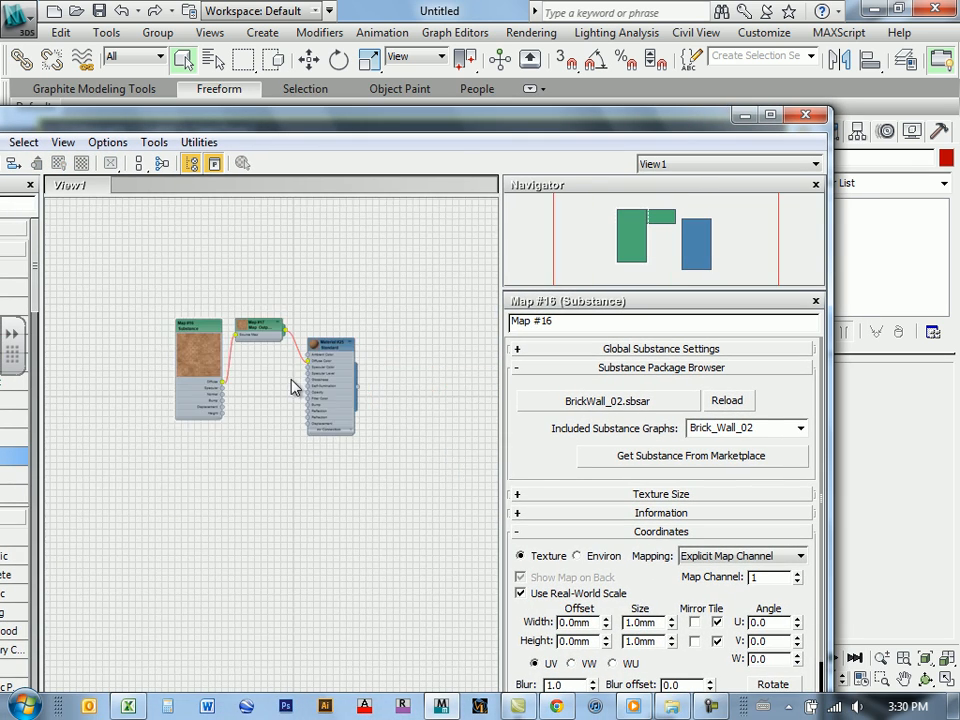
scroll(316, 390, "up", 3)
scroll(320, 403, "up", 2)
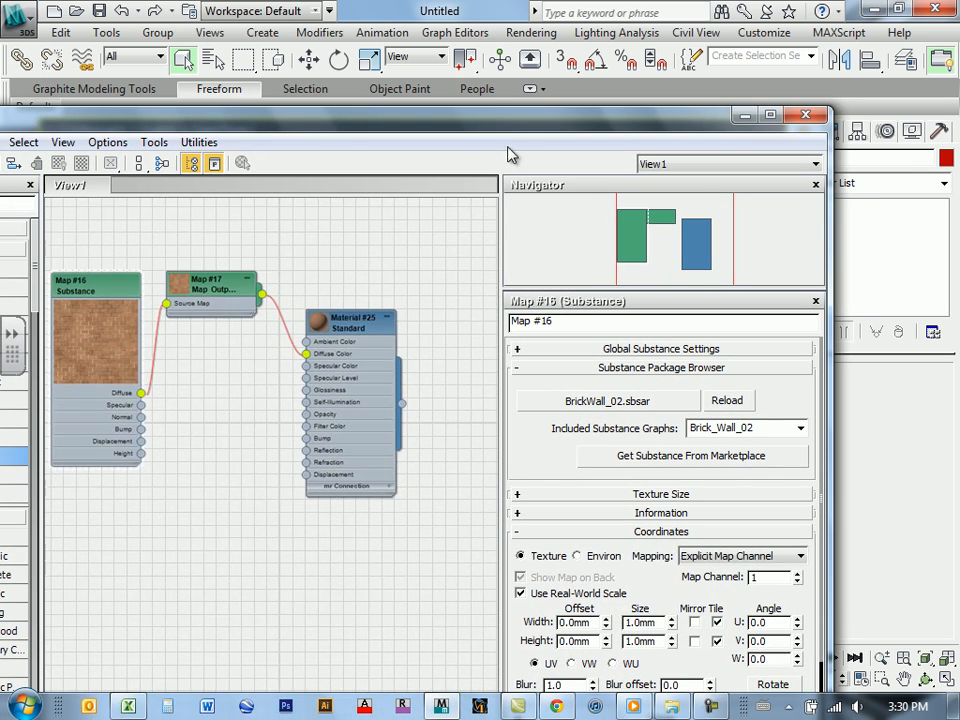
left_click_drag(586, 112, 332, 120)
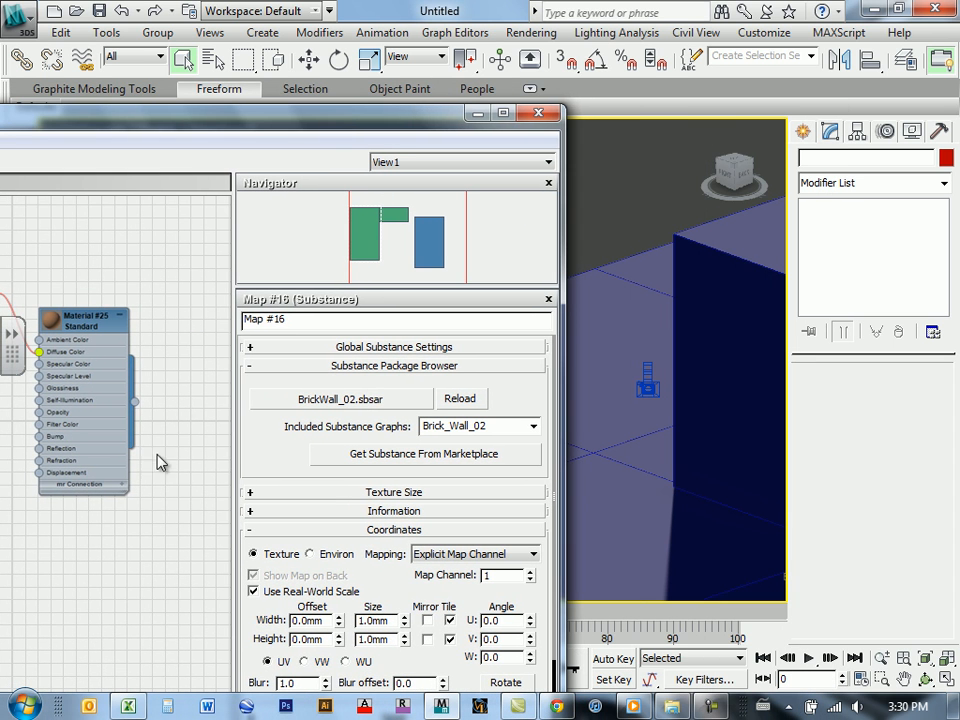
left_click_drag(135, 402, 714, 283)
mouse_move(708, 366)
middle_mouse_down()
mouse_move(671, 354)
mouse_move(570, 353)
mouse_move(723, 351)
mouse_move(709, 362)
mouse_move(717, 362)
middle_mouse_up()
scroll(669, 337, "down", 3)
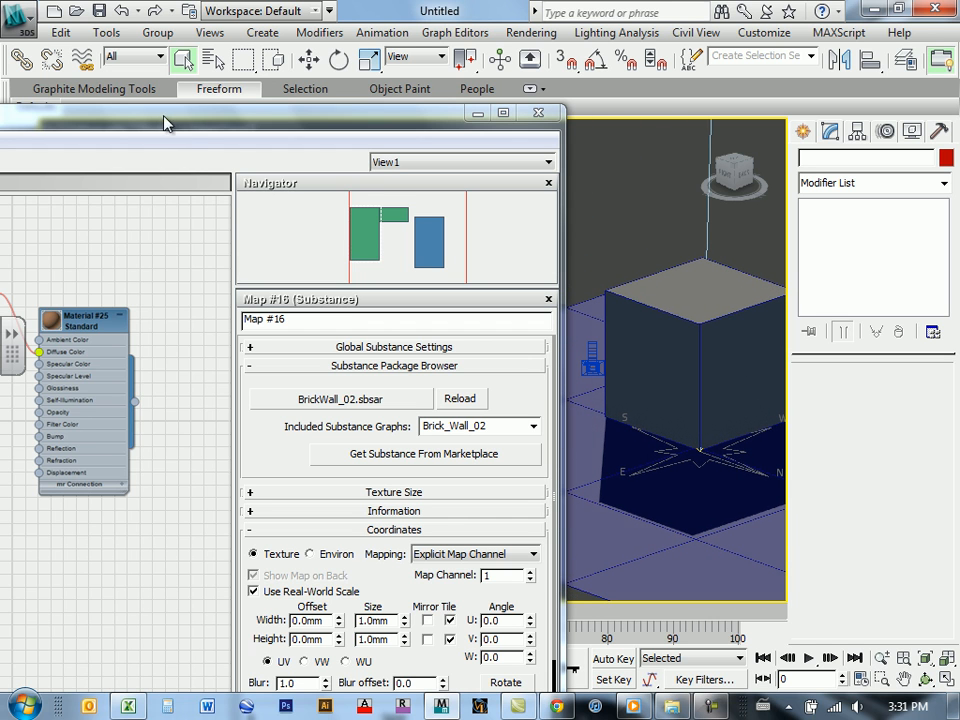
Step: Turn on shaded viewport display for the brick substance map, Map #16, and close the material editor
left_click_drag(185, 133, 443, 303)
double_click(443, 303)
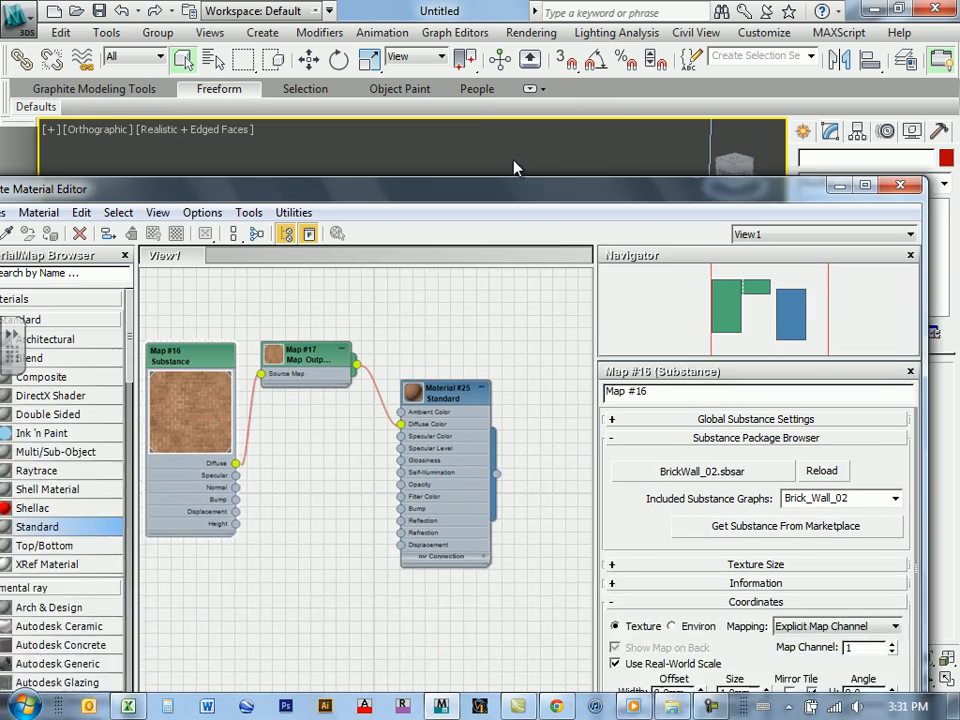
left_click(226, 311)
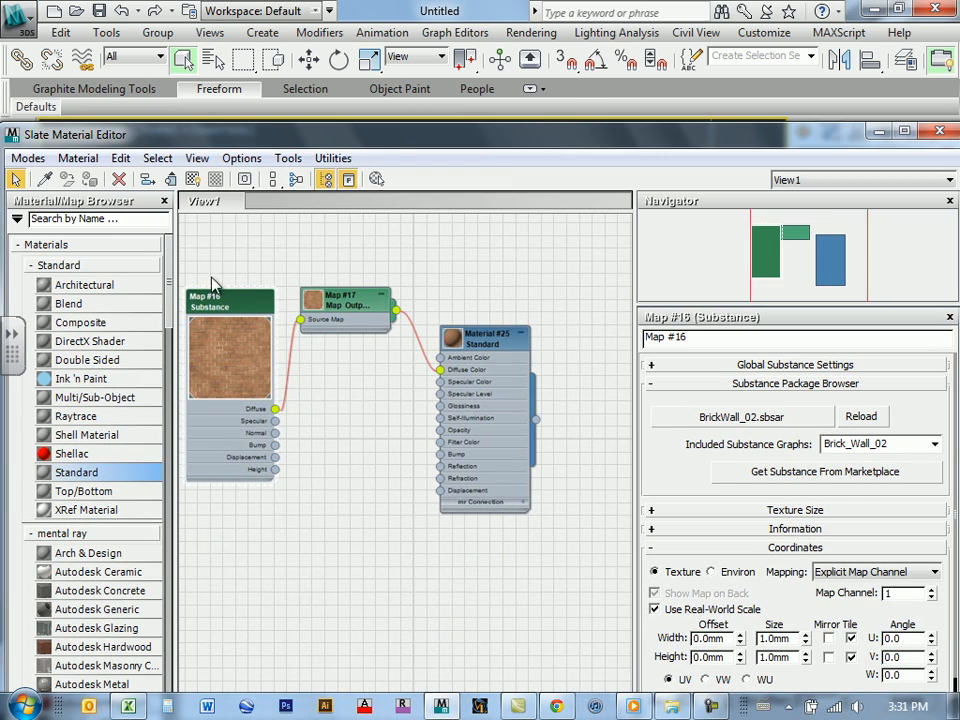
left_click(192, 180)
left_click_drag(790, 138, 294, 141)
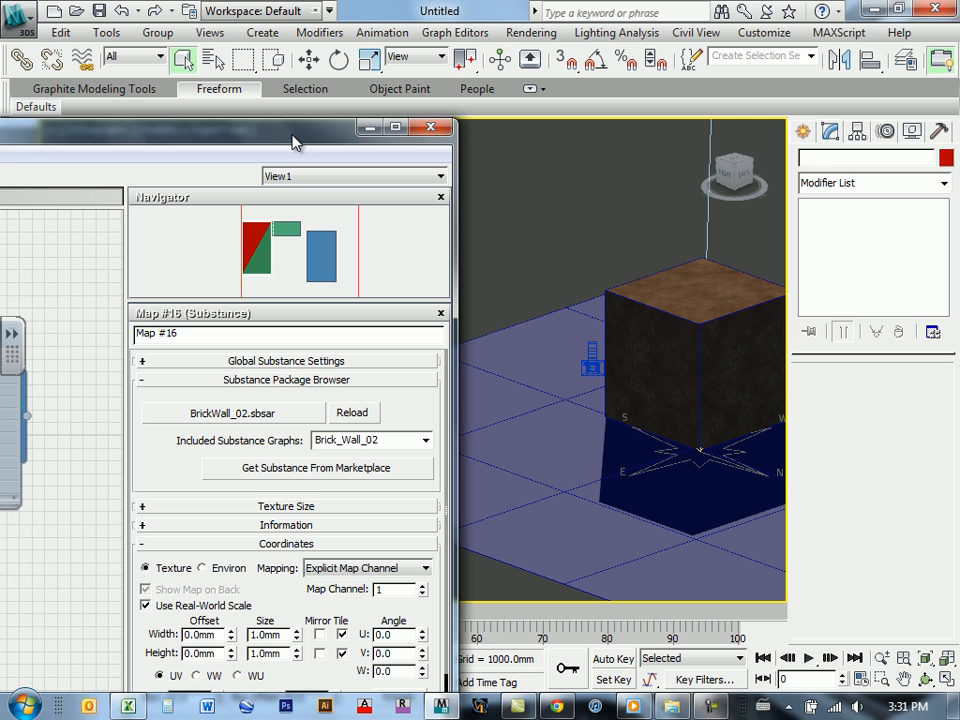
left_click(431, 127)
Step: Examine the brick texture mapping on the box's top and side faces up close
middle_click_drag(621, 394, 549, 388)
scroll(549, 380, "up", 4)
middle_click_drag(602, 370, 405, 411)
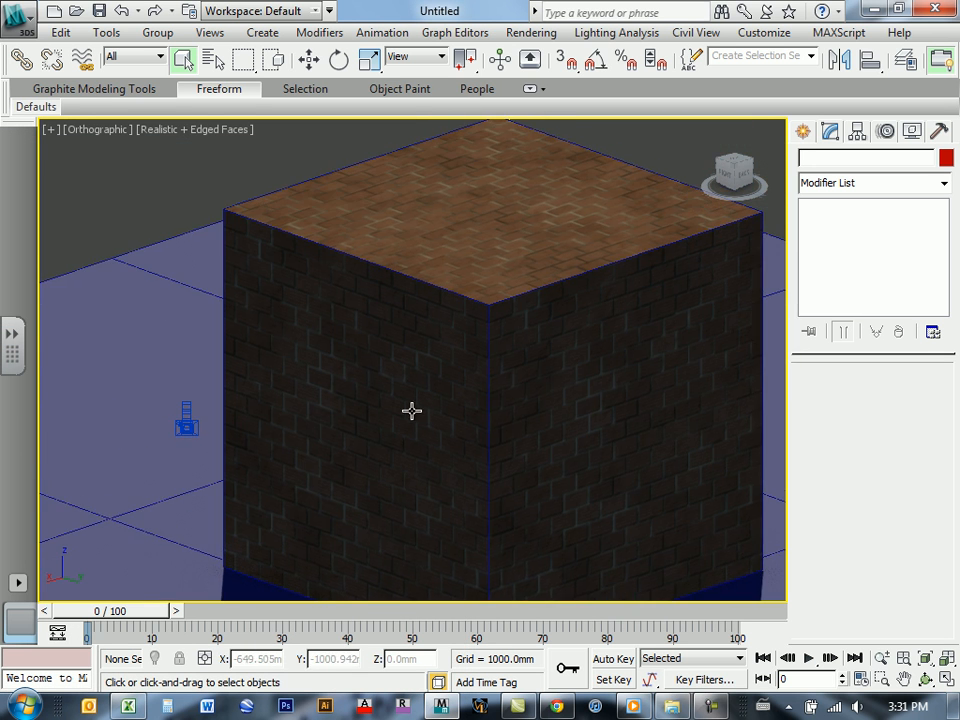
scroll(585, 302, "up", 2)
middle_click_drag(585, 302, 529, 427)
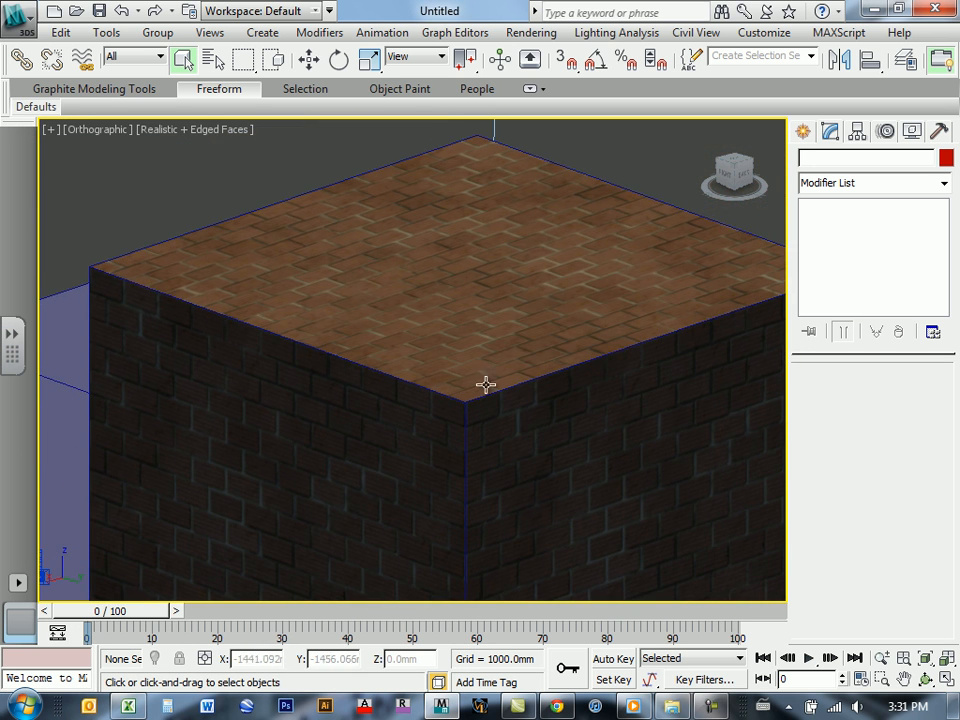
middle_click_drag(527, 397, 508, 421, "alt")
mouse_move(521, 366)
middle_mouse_down("alt")
mouse_move(523, 429)
mouse_move(351, 405)
mouse_move(302, 381)
mouse_move(455, 410)
mouse_move(506, 384)
mouse_move(444, 384)
mouse_move(381, 349)
mouse_move(559, 435)
mouse_move(510, 385)
middle_mouse_up("alt")
scroll(422, 361, "up", 5)
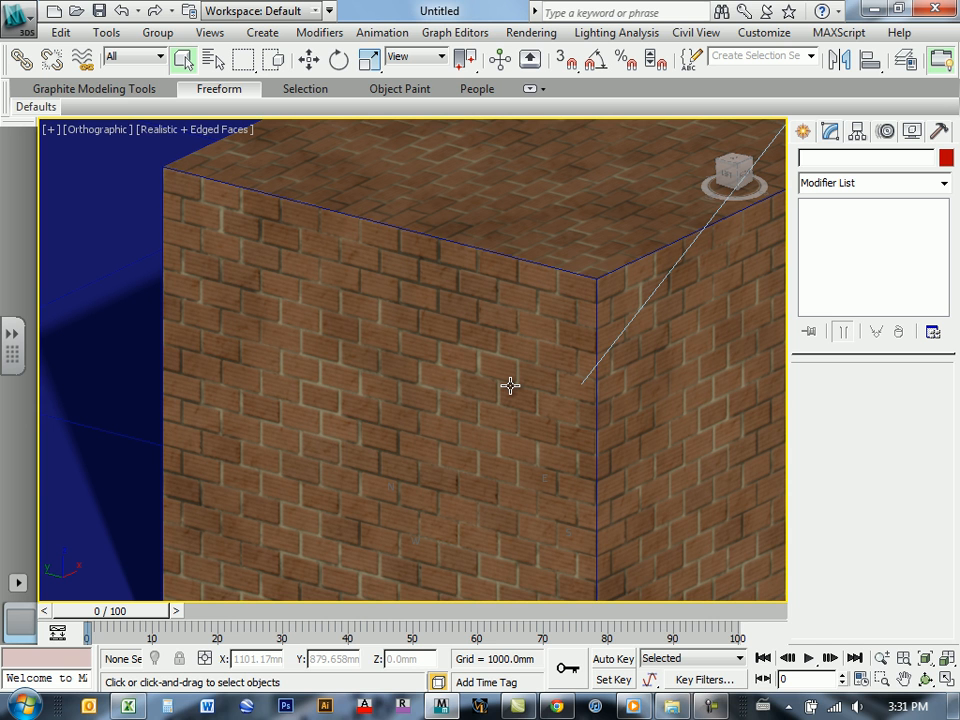
Step: Reopen the material editor and connect the substance's Bump output to the Bump slot of Material #25
key("m")
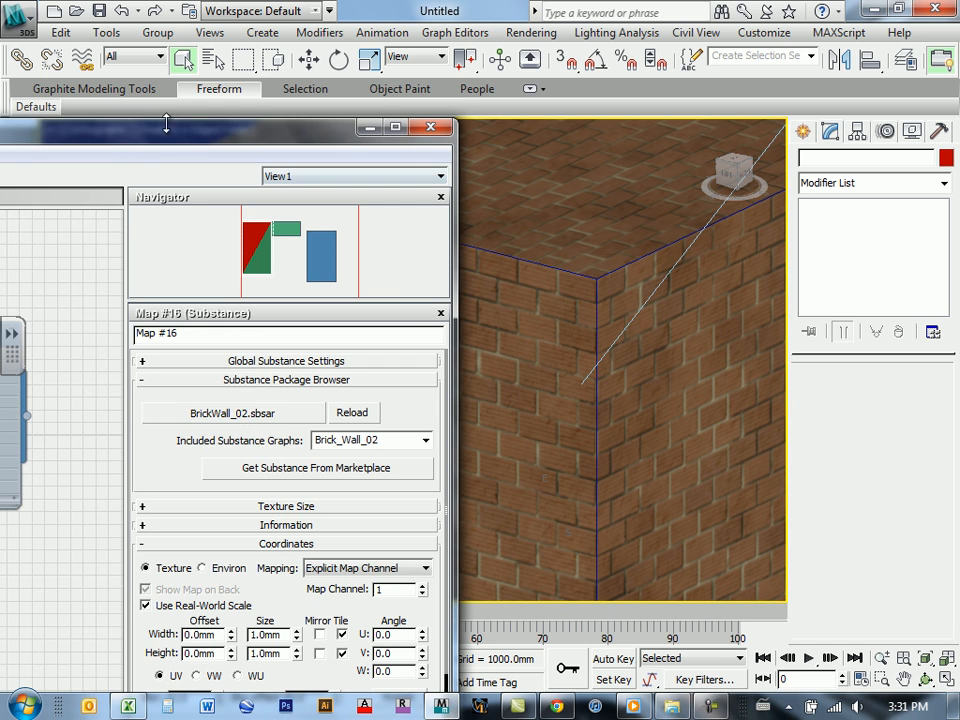
left_click_drag(122, 143, 568, 172)
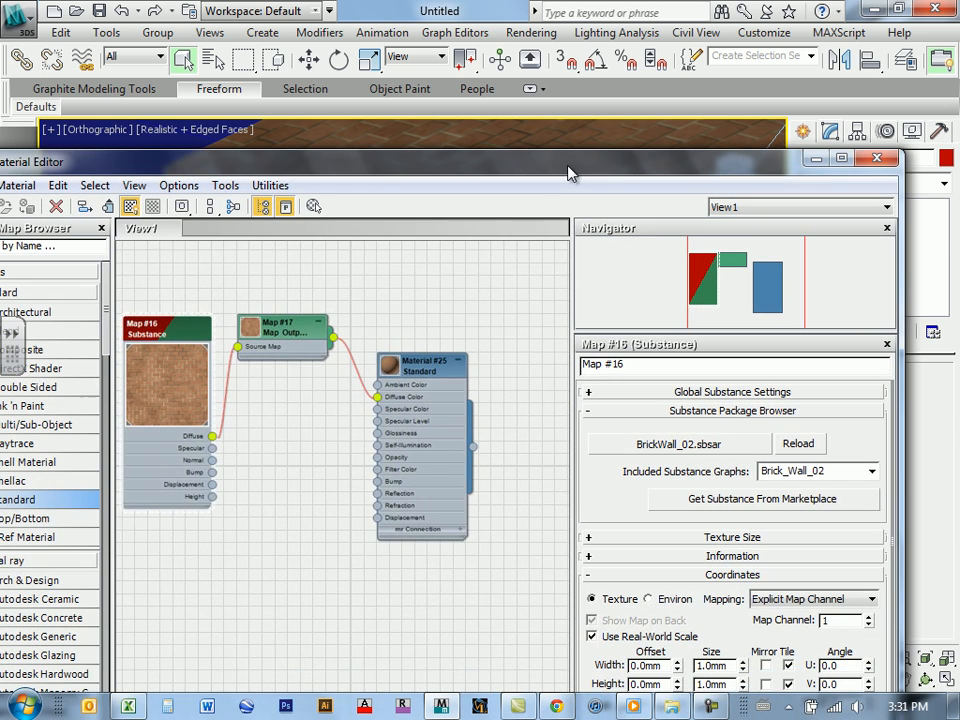
middle_click_drag(291, 465, 337, 462)
scroll(361, 449, "up", 2)
mouse_move(283, 433)
middle_mouse_down()
mouse_move(324, 409)
mouse_move(289, 437)
middle_mouse_up()
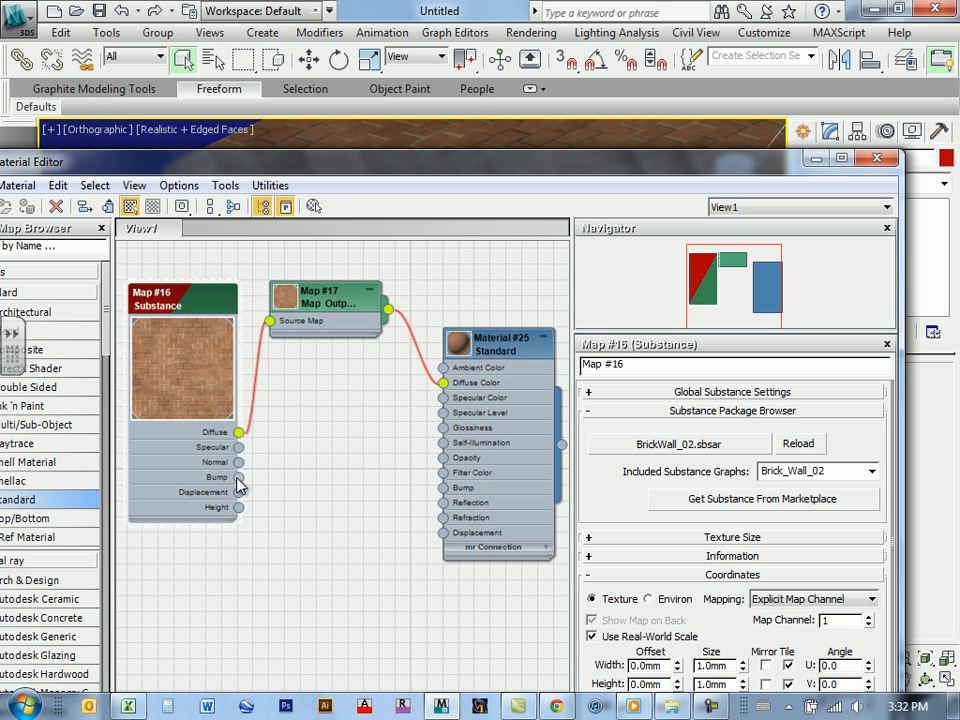
left_click_drag(237, 478, 443, 488)
Step: Enlarge the preview of the bump output selector, Map #19, and move its node lower to make room above it
left_click_drag(271, 480, 318, 465)
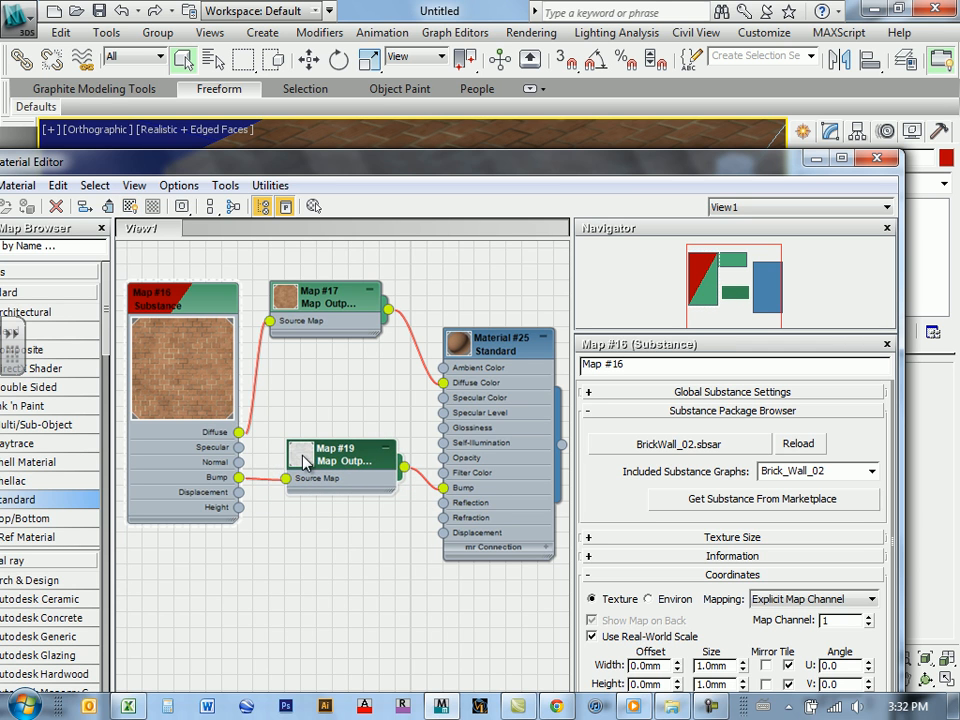
scroll(360, 505, "up", 4)
scroll(324, 468, "up", 2)
double_click(281, 428)
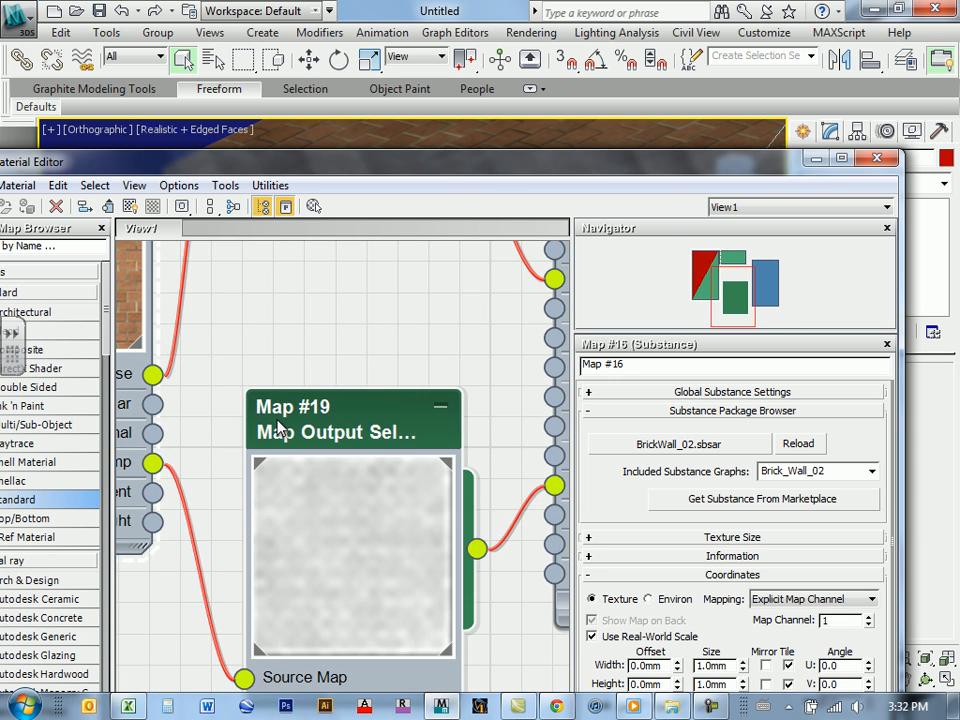
left_click_drag(368, 431, 361, 332)
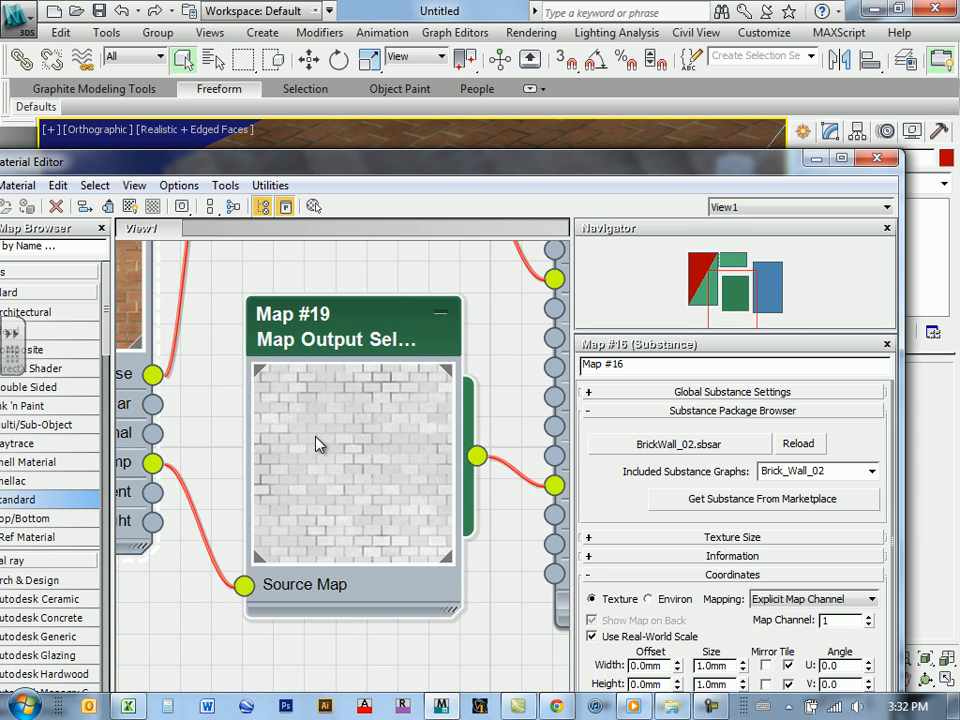
scroll(315, 436, "down", 3)
middle_click_drag(219, 403, 306, 444)
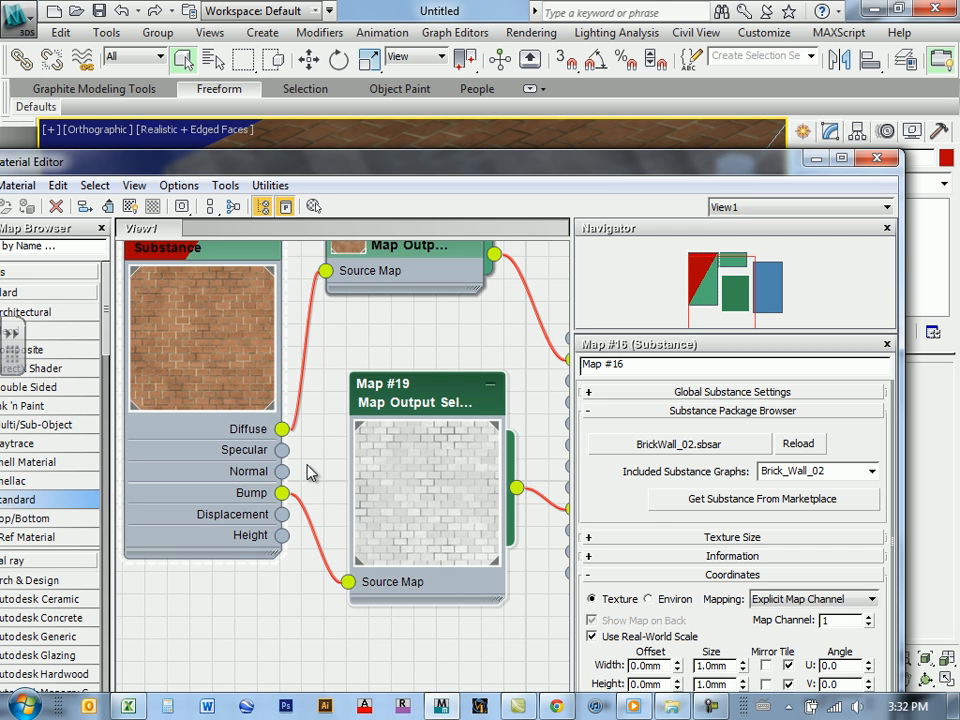
middle_click_drag(337, 320, 227, 337)
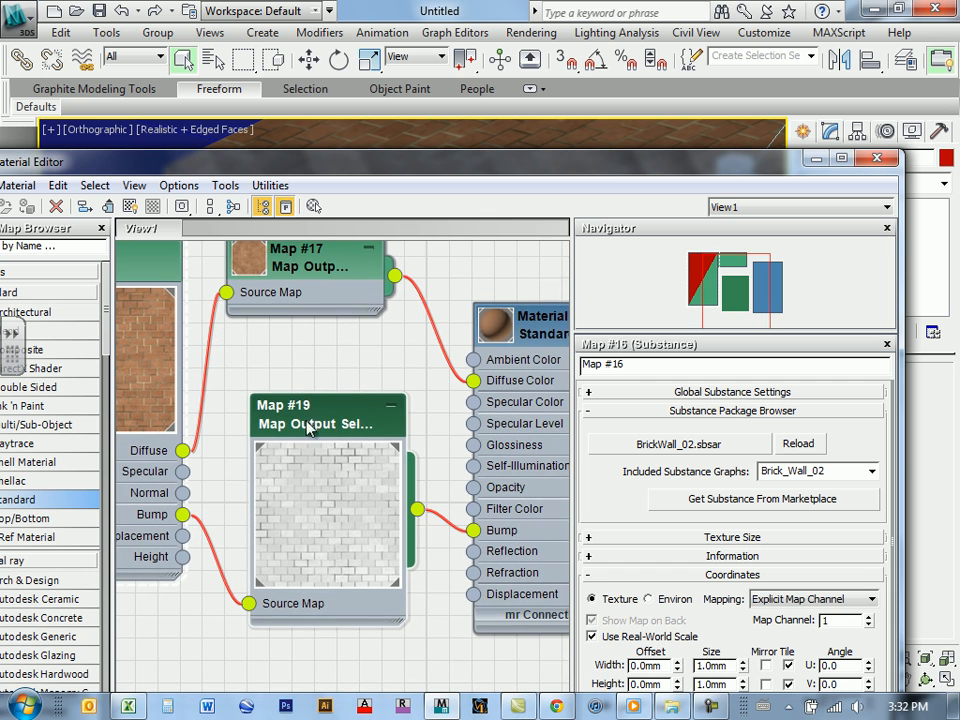
middle_click_drag(326, 402, 348, 323)
left_click_drag(340, 354, 344, 466)
mouse_move(380, 491)
middle_mouse_down()
mouse_move(384, 474)
mouse_move(385, 493)
middle_mouse_up()
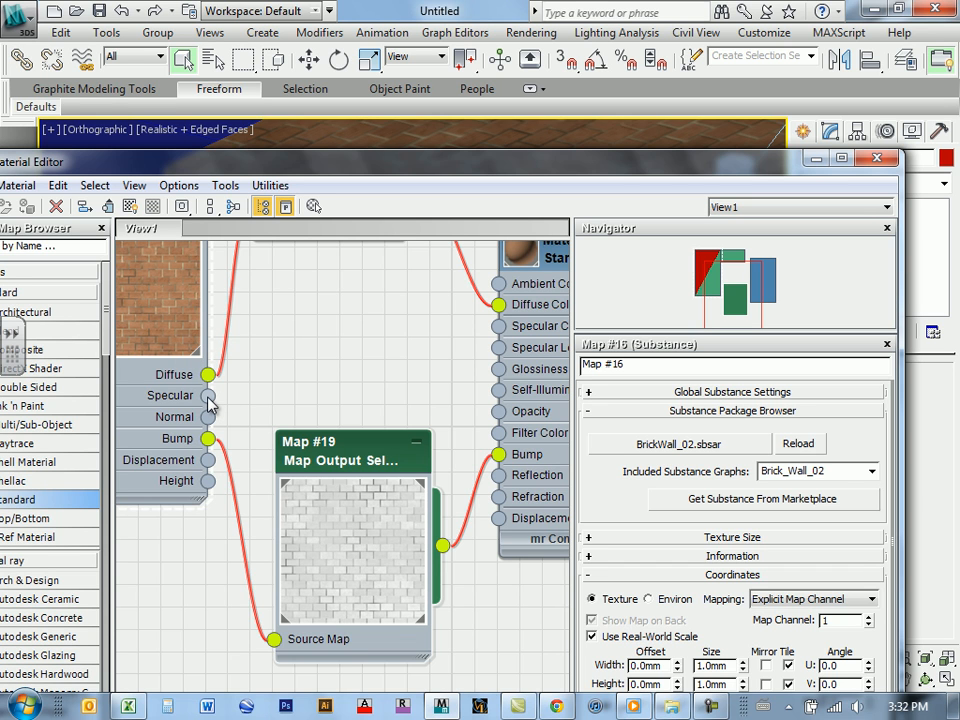
Step: Connect the substance's Specular output to the Specular Color slot of Material #25
left_click_drag(208, 397, 498, 325)
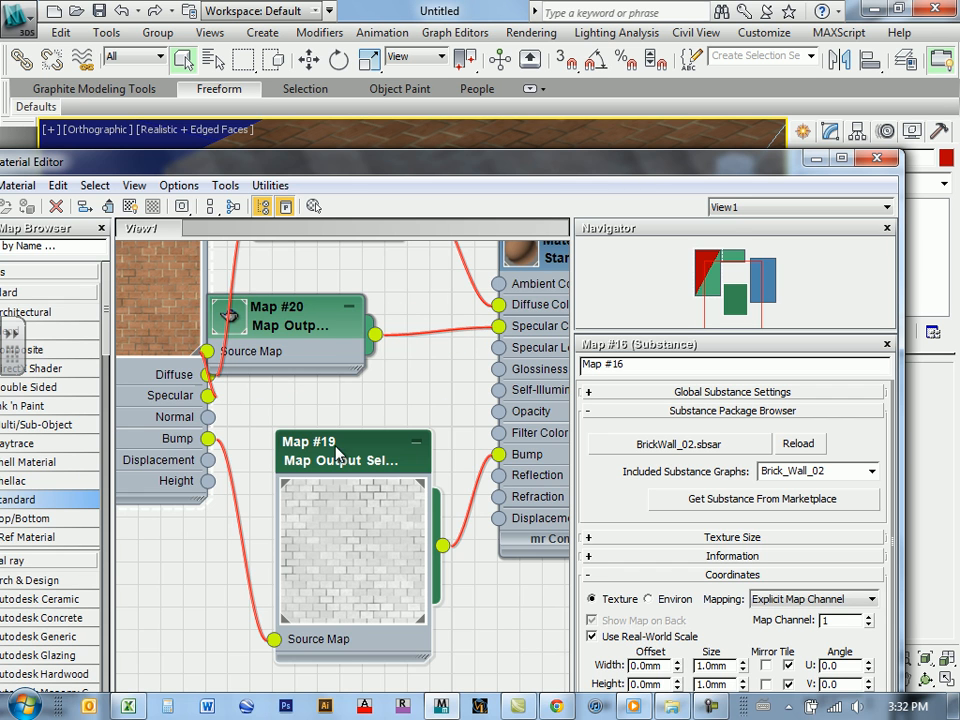
middle_click_drag(454, 394, 284, 473)
middle_click_drag(263, 428, 389, 395)
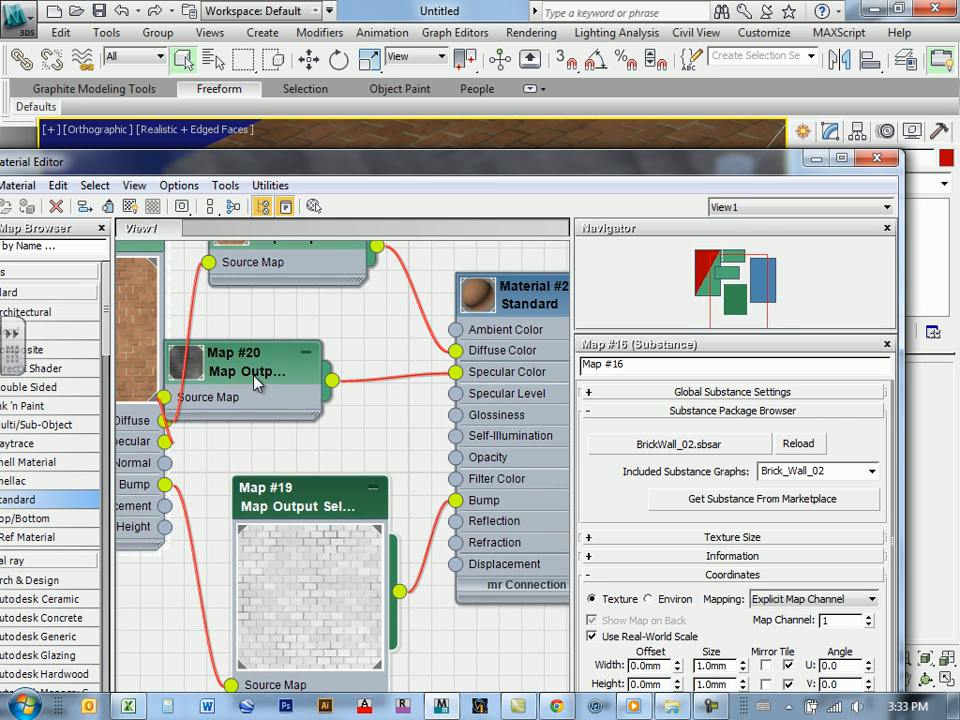
Step: Enlarge the specular output selector's preview and arrange its node, Map #20, above the bump selector, Map #19
left_click_drag(228, 368, 257, 347)
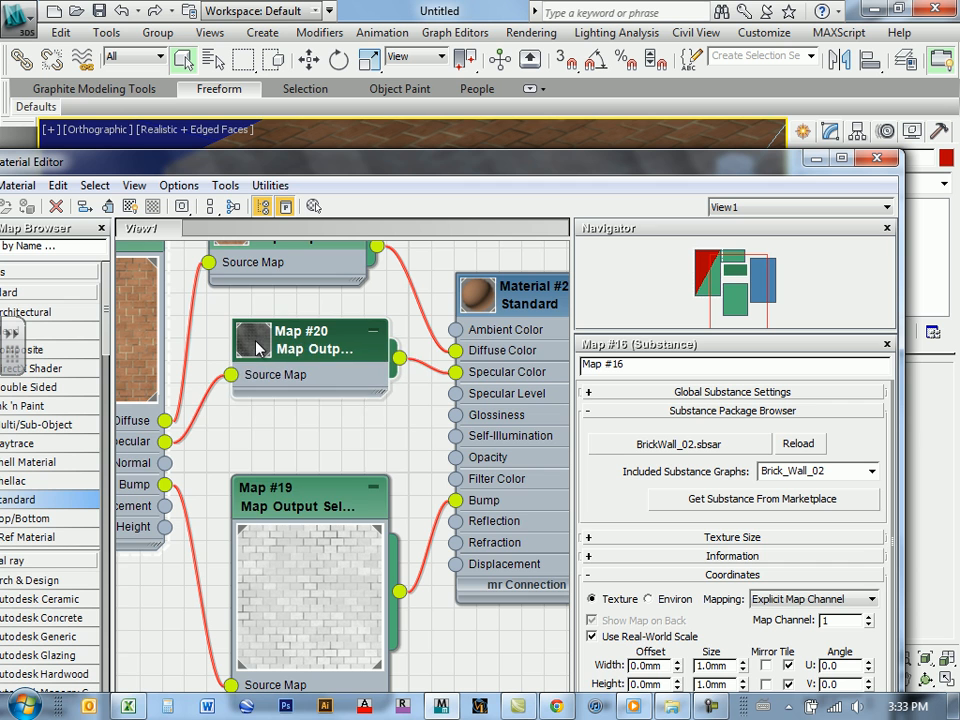
left_click_drag(317, 347, 295, 325)
left_click_drag(323, 500, 297, 566)
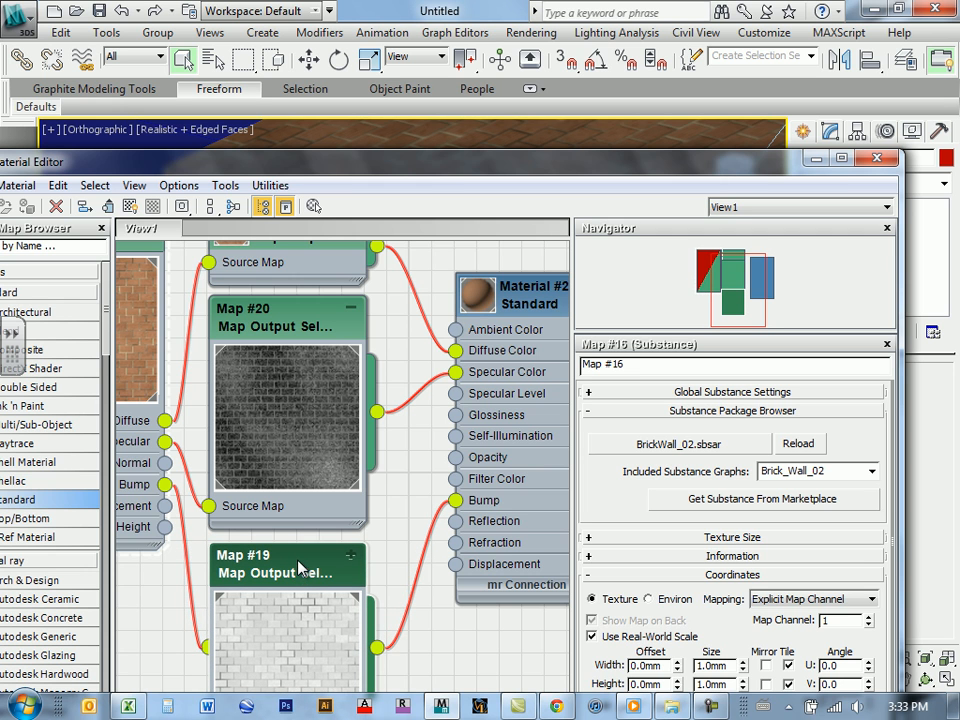
middle_click_drag(319, 482, 363, 518)
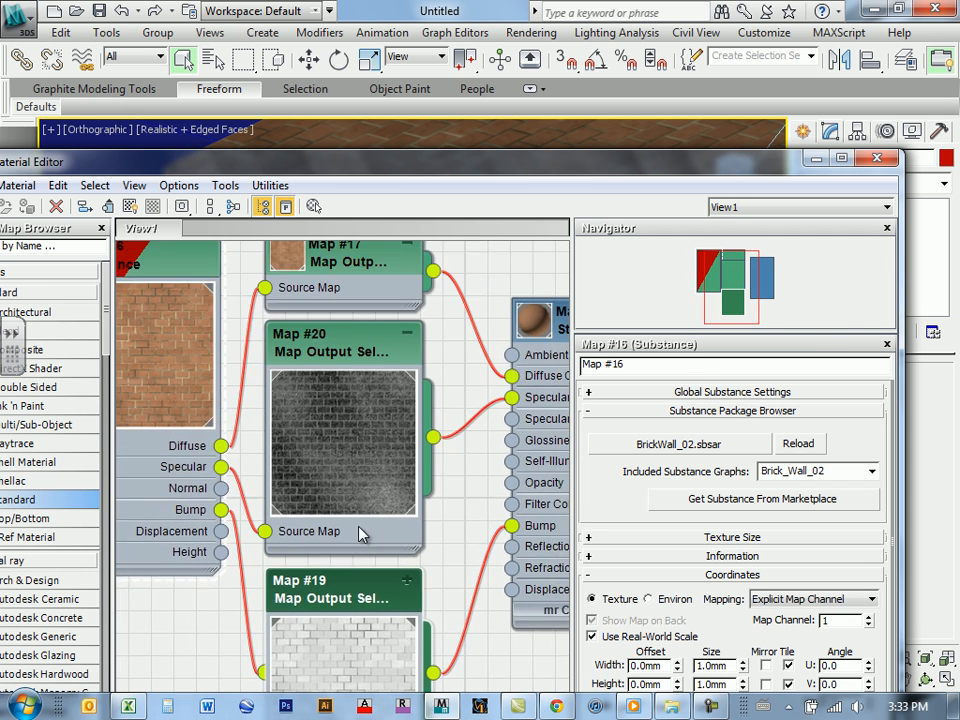
Step: Enlarge the preview of the diffuse output selector, Map #17, and place its node directly above Map #20
scroll(359, 527, "down", 6)
scroll(374, 546, "up", 4)
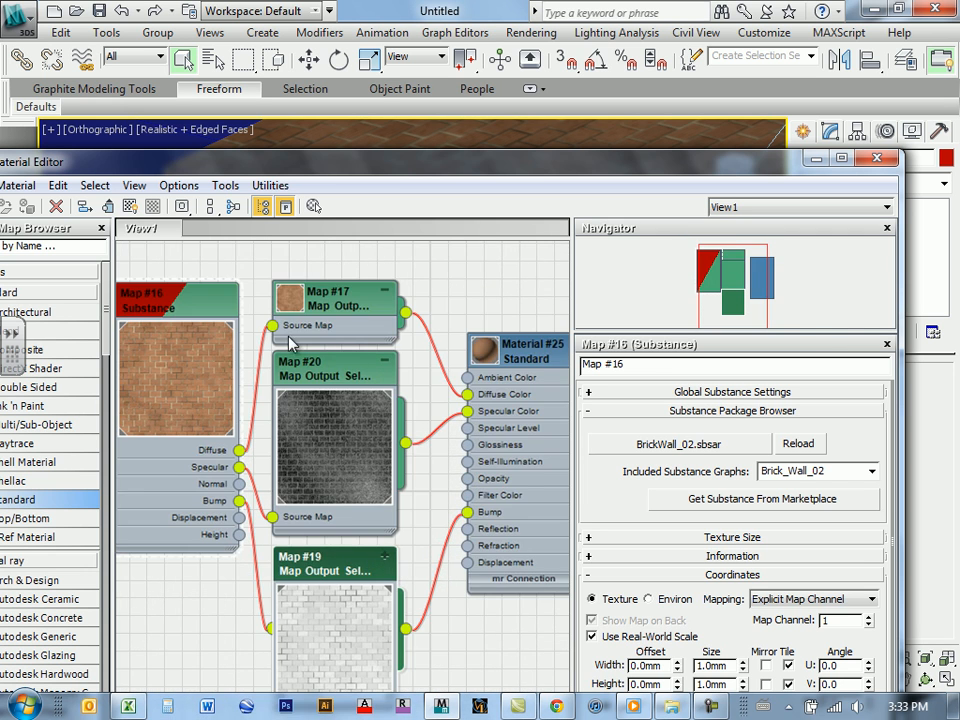
middle_click_drag(354, 304, 320, 497)
left_click_drag(318, 492, 318, 367)
double_click(273, 366)
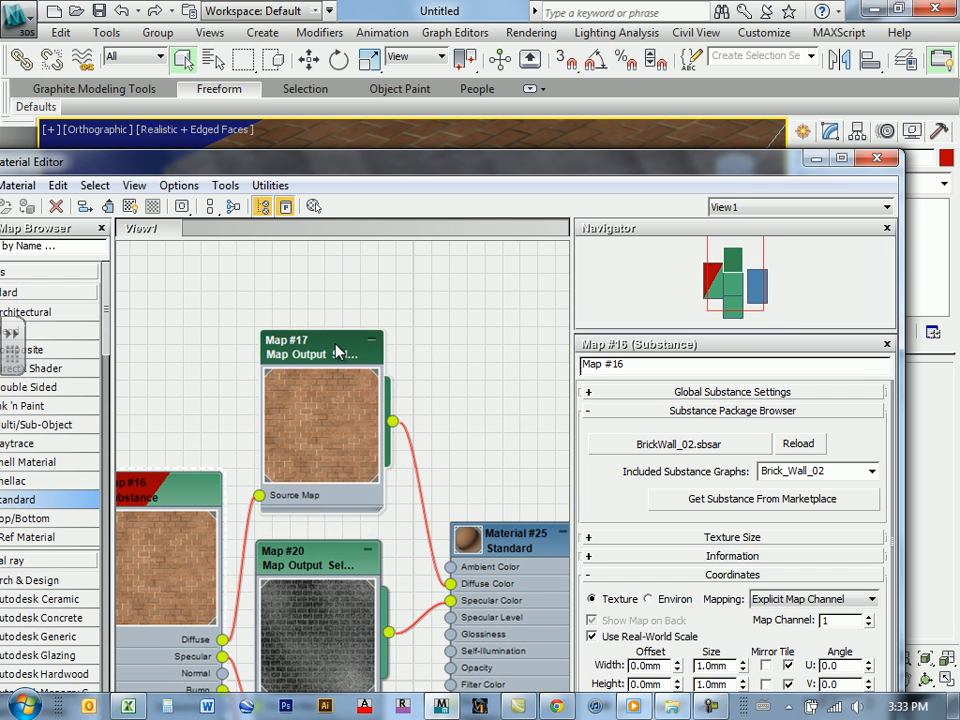
middle_click_drag(365, 535, 277, 276)
middle_click_drag(358, 420, 353, 478)
middle_click_drag(289, 362, 352, 484)
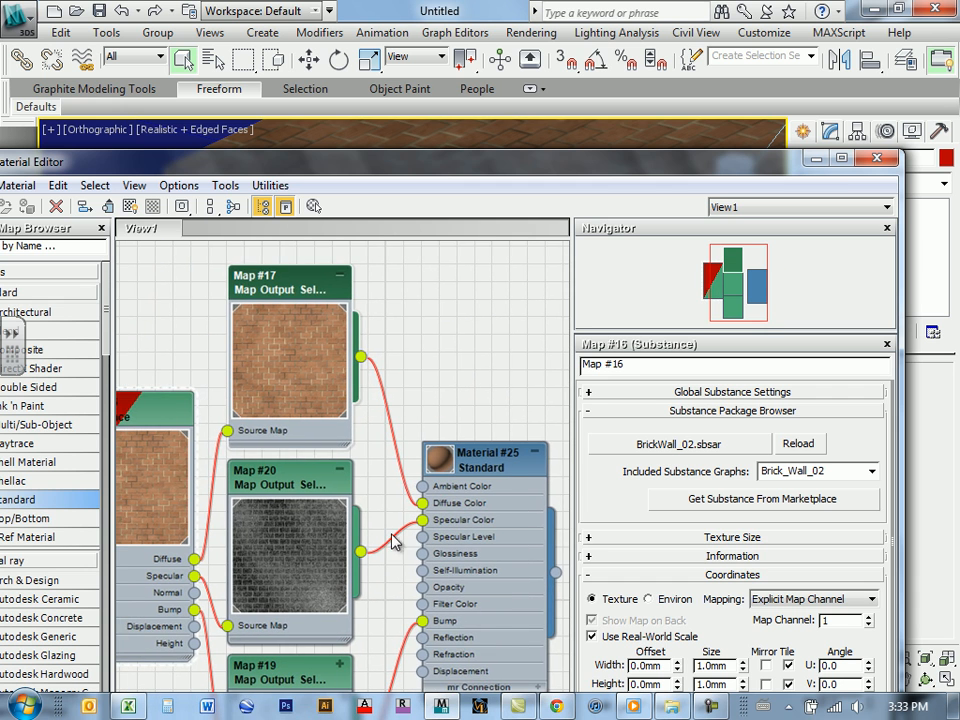
middle_click_drag(476, 511, 440, 397)
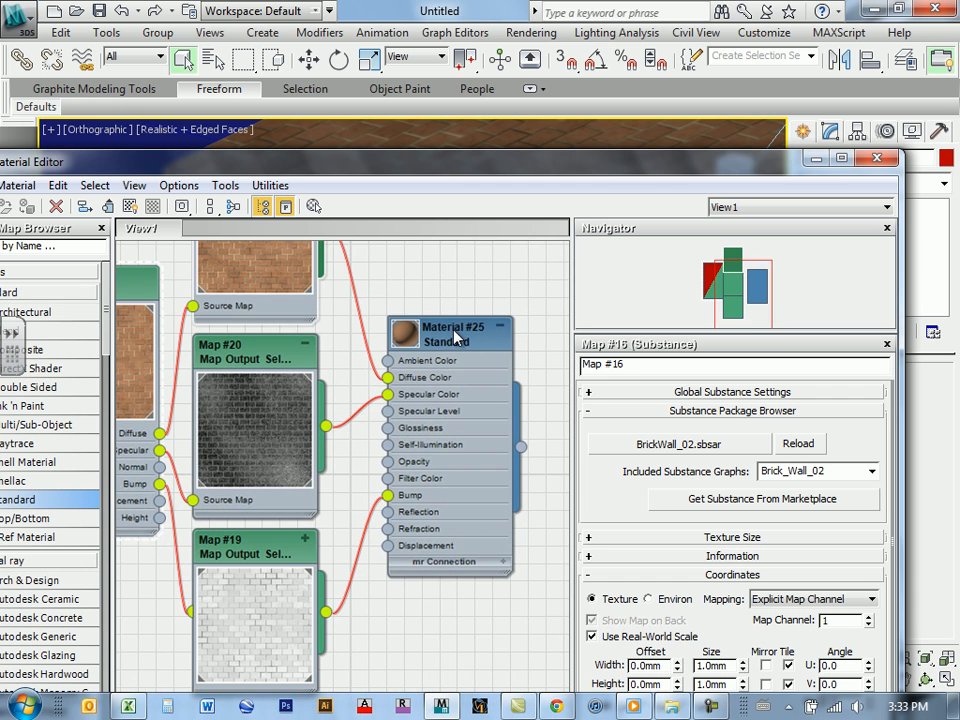
middle_click_drag(304, 391, 356, 421)
middle_click_drag(319, 331, 233, 472)
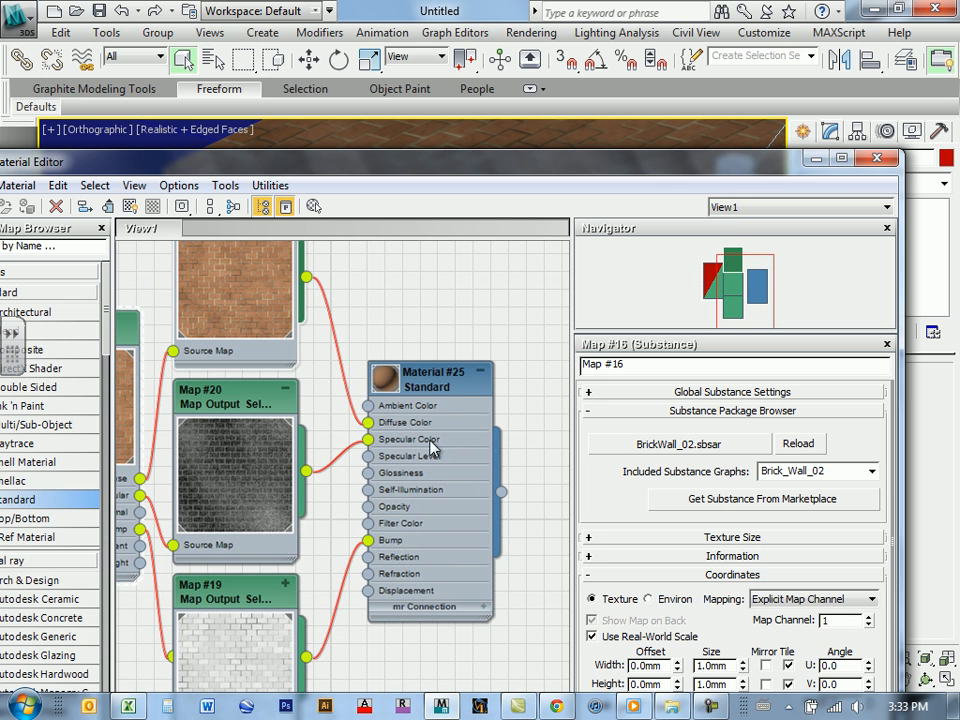
middle_click_drag(413, 470, 432, 407)
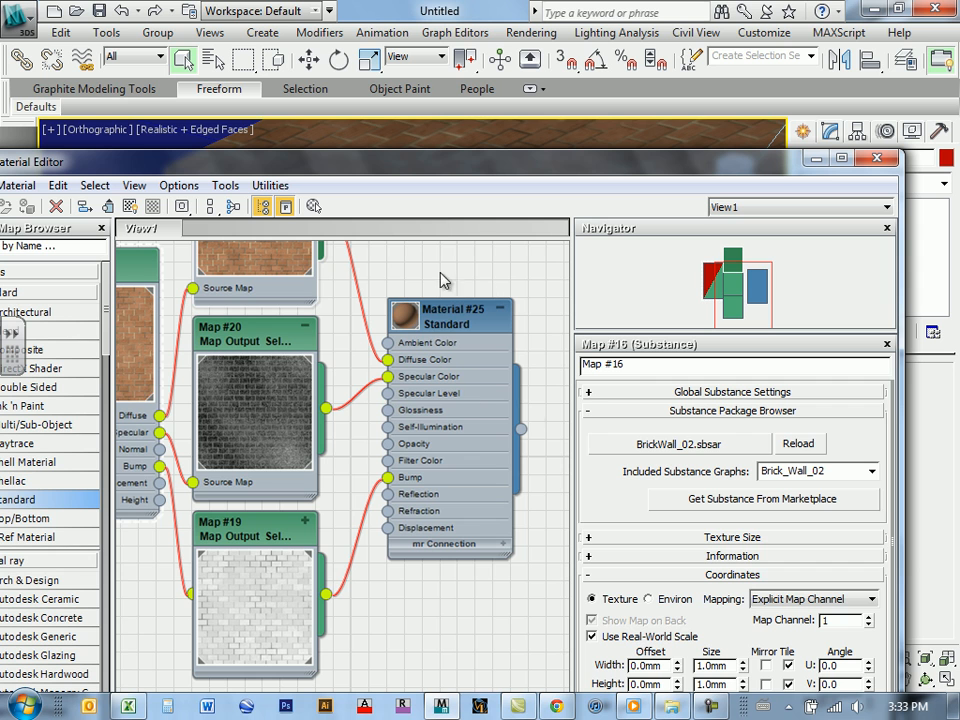
Step: Set the Bump map amount of Material #25 to 100 and close the Material Editor
double_click(450, 324)
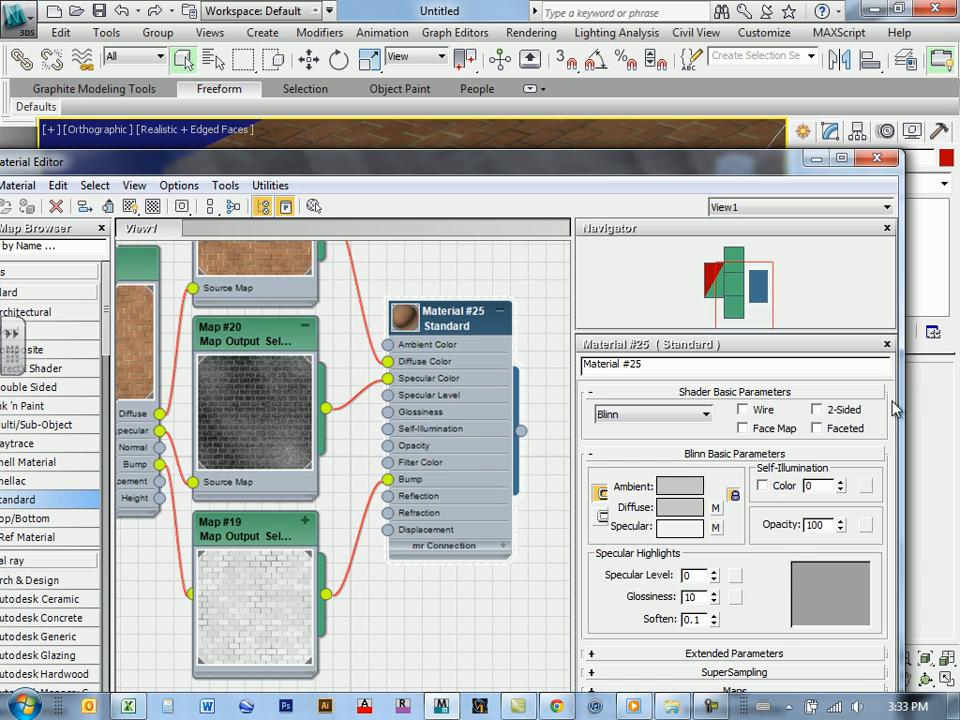
left_click_drag(736, 172, 753, 26)
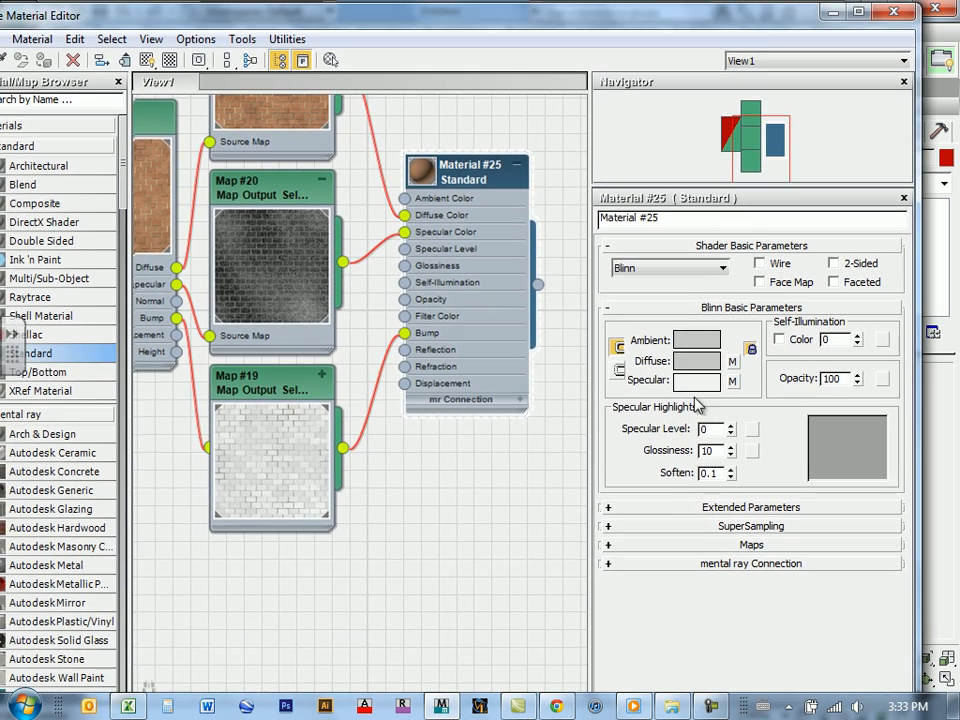
left_click(609, 545)
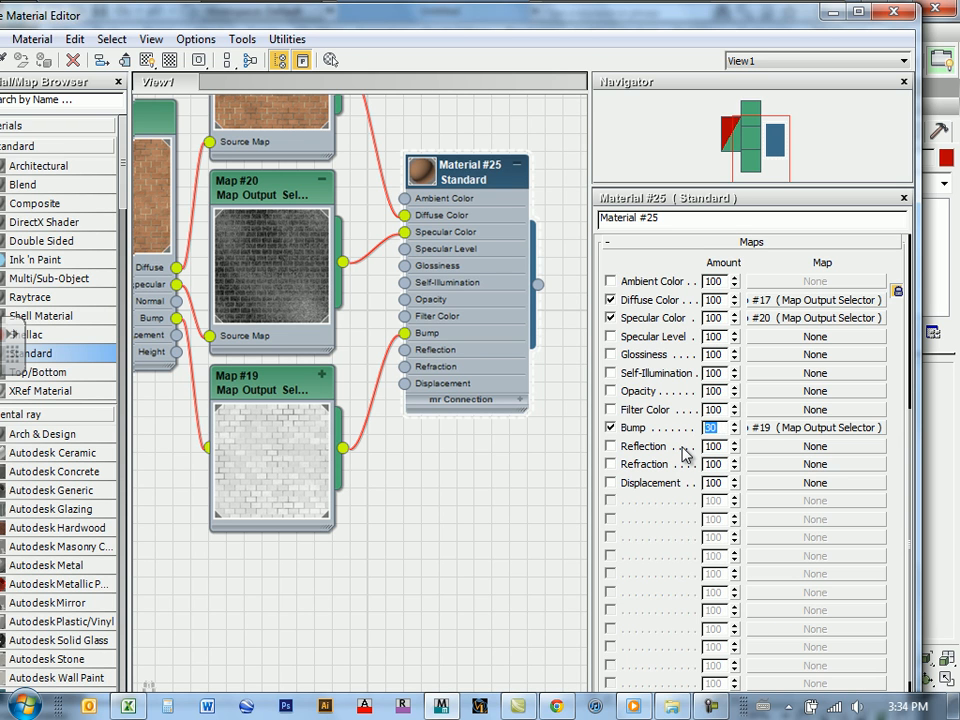
double_click(714, 427)
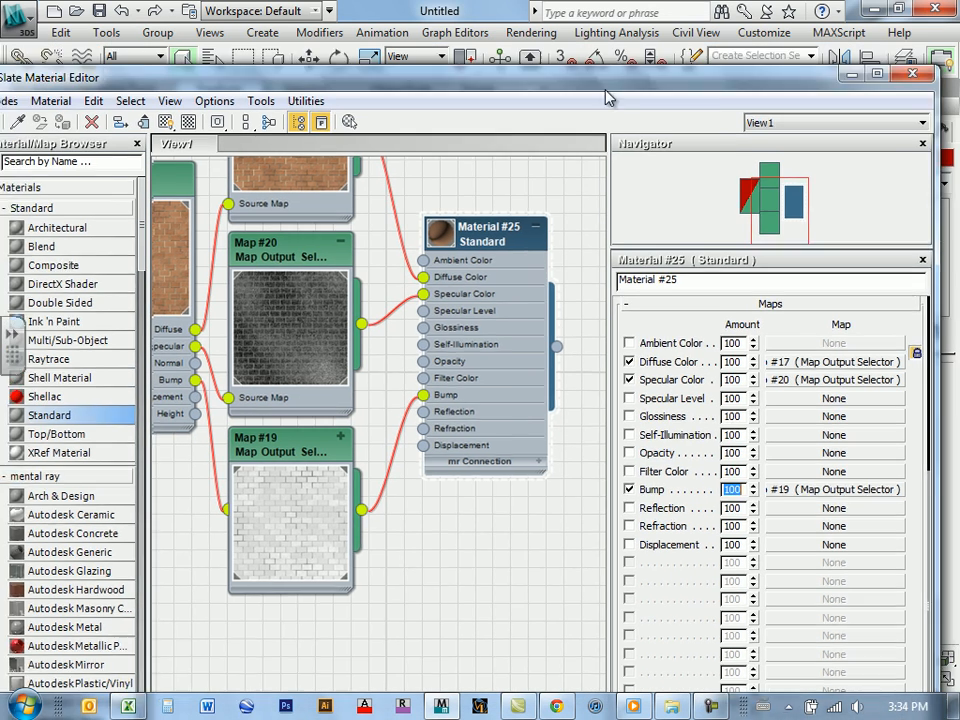
left_click_drag(605, 90, 583, 120)
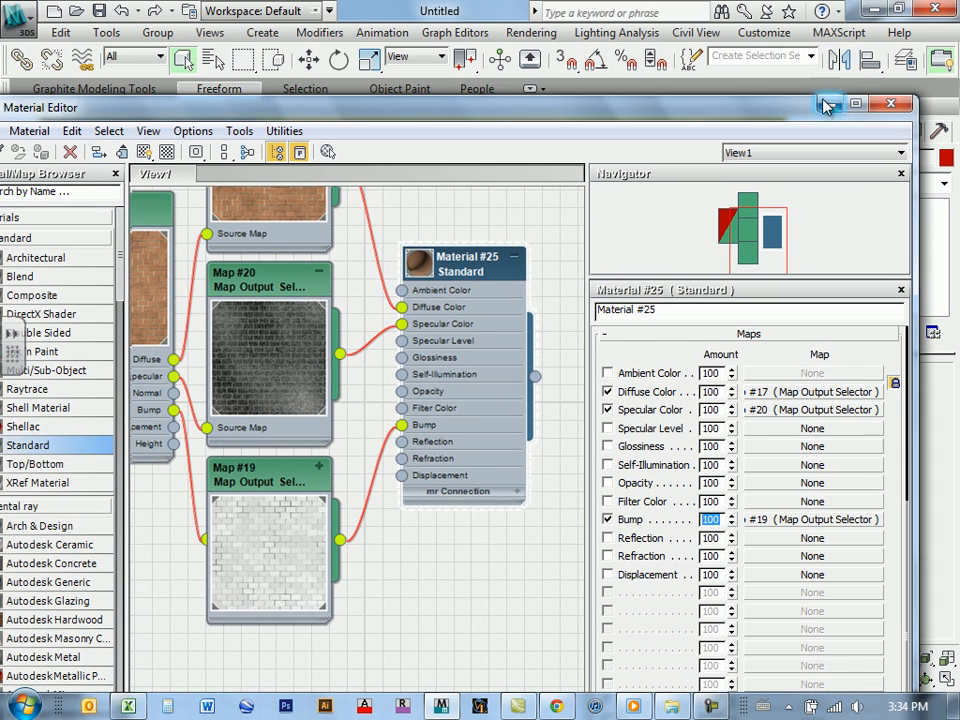
left_click(891, 104)
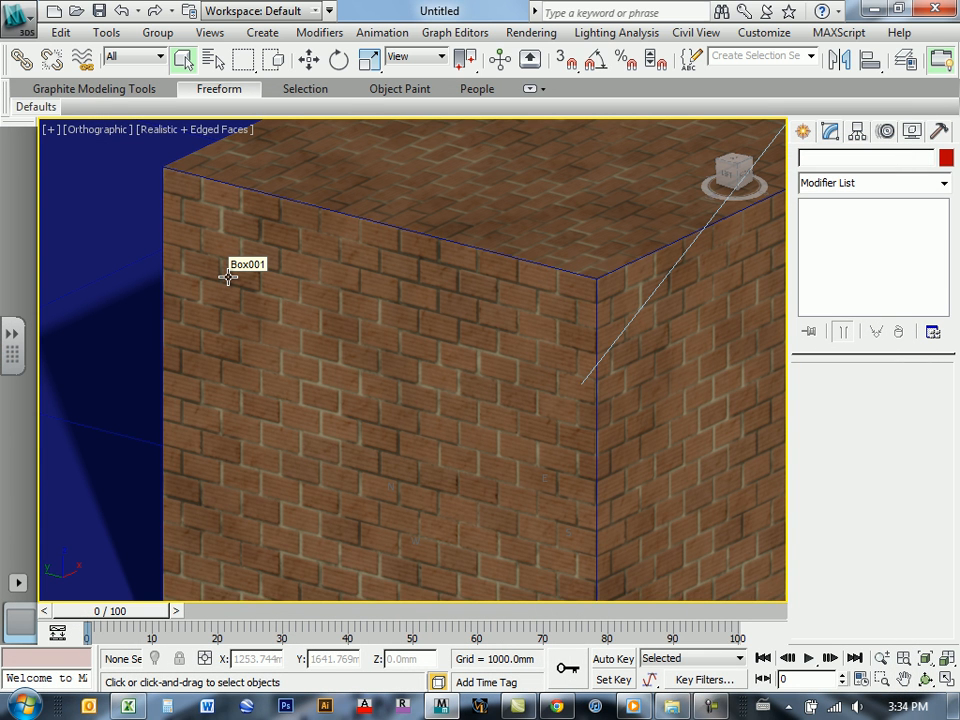
Step: Switch the orthographic viewport to the Camera003 view and leave no objects selected
left_click(118, 239)
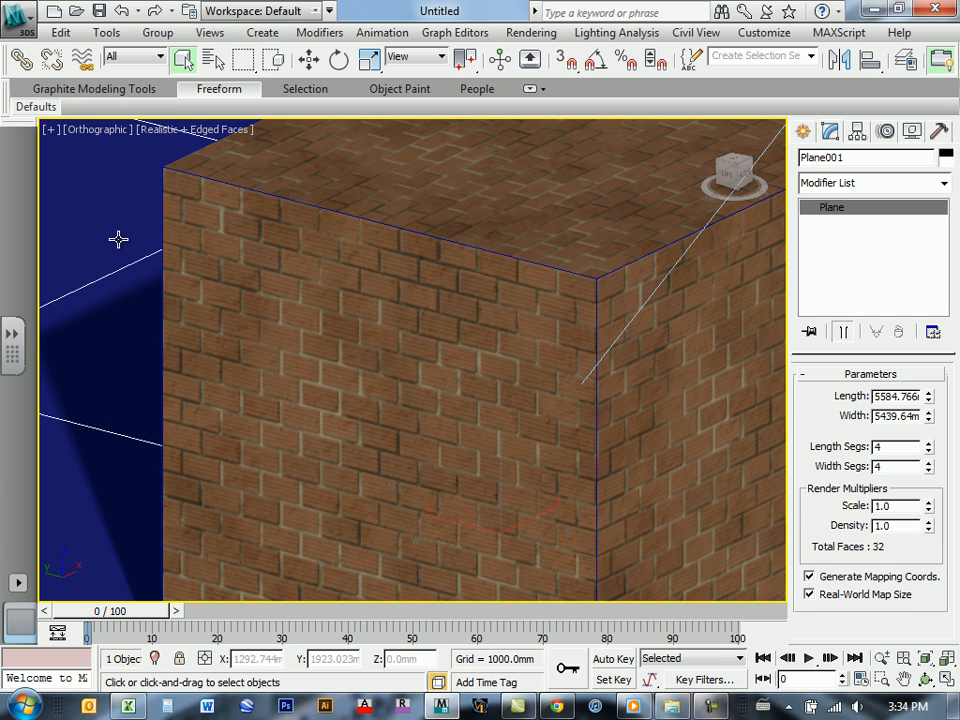
key("c")
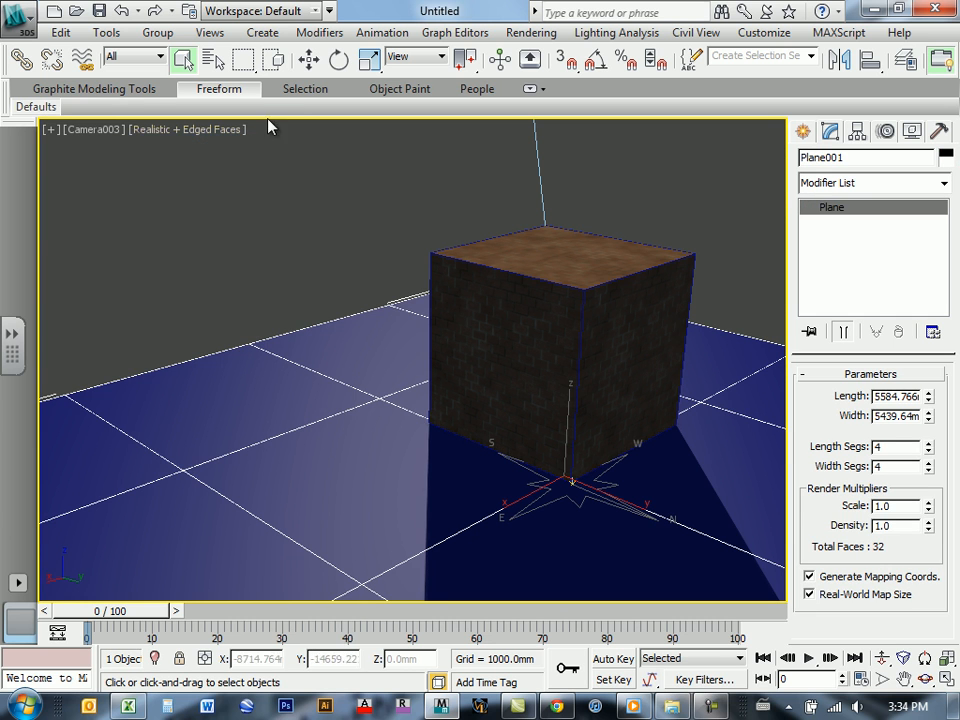
left_click(355, 205)
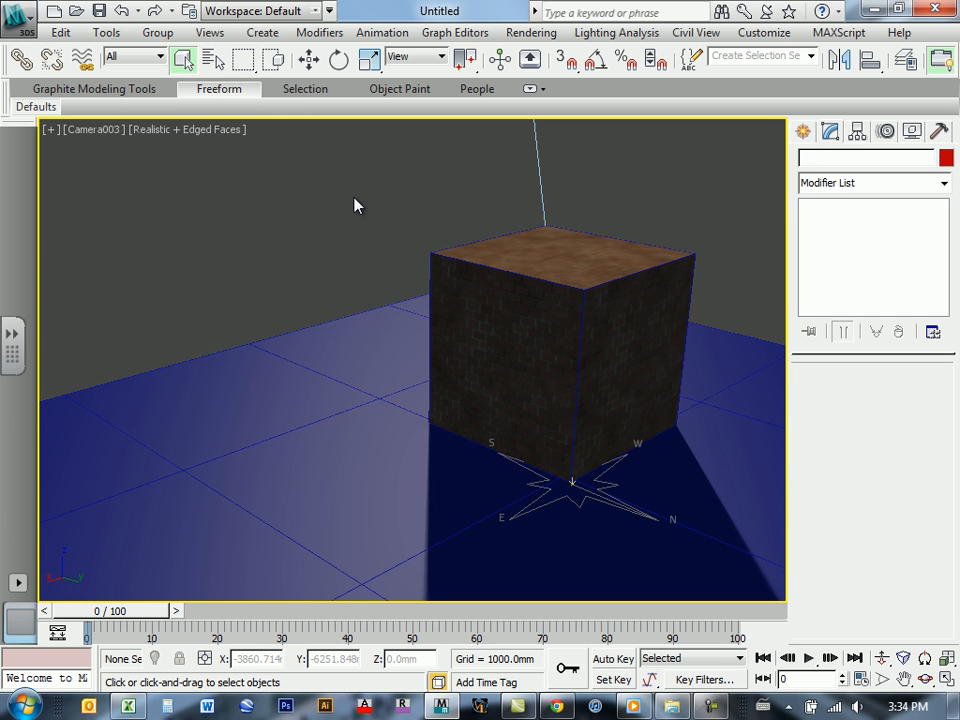